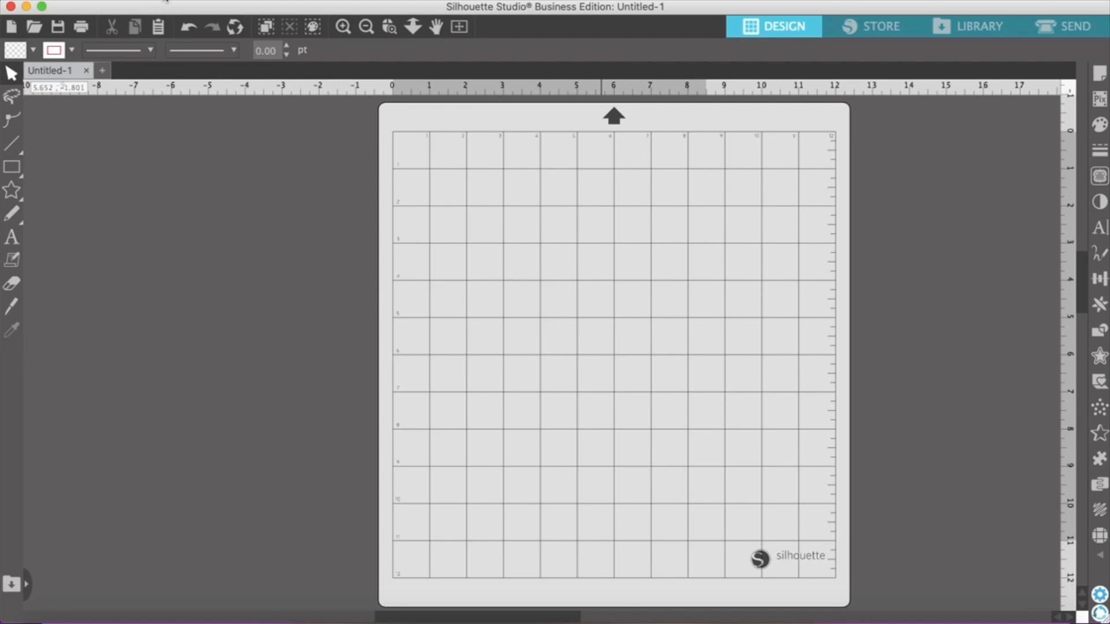
- Open Frankenstein.png from the Halloween folder
click(164, 1)
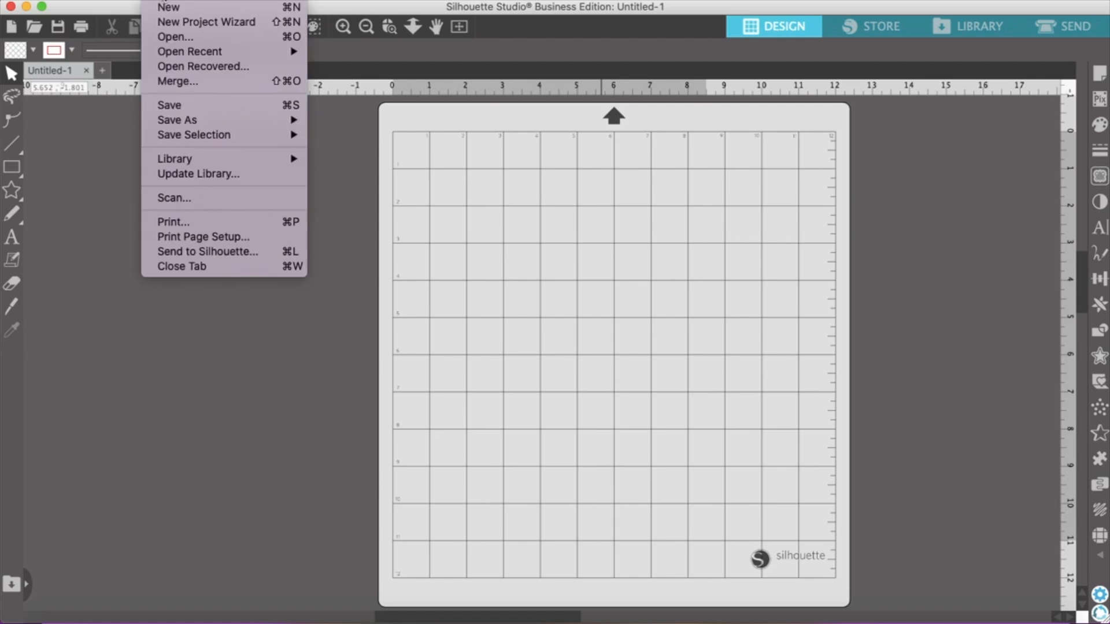
click(182, 35)
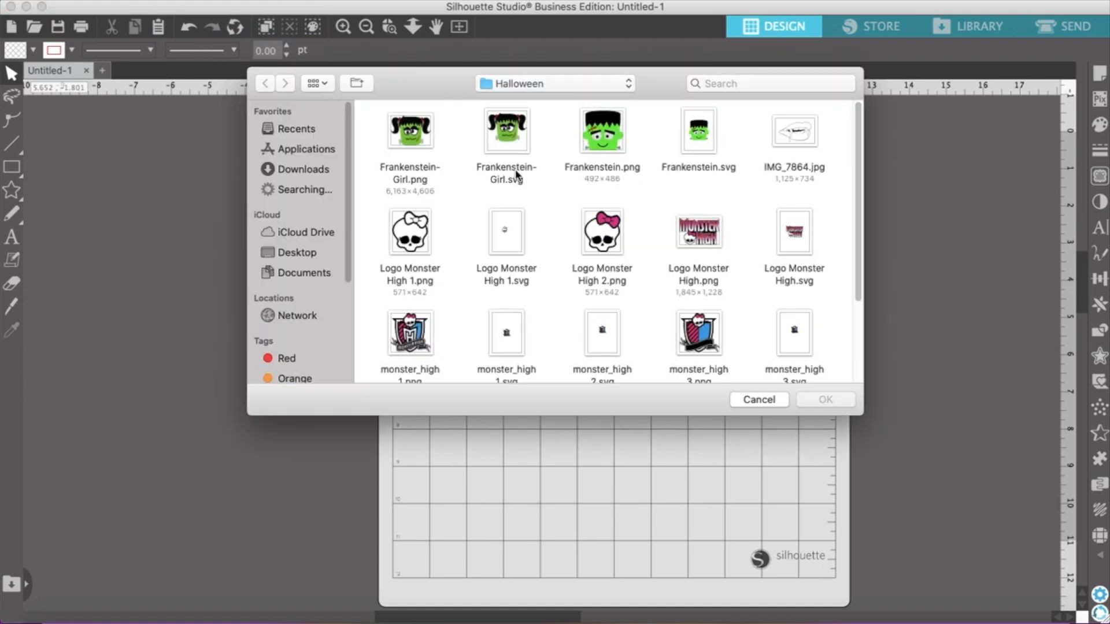
click(601, 139)
click(830, 401)
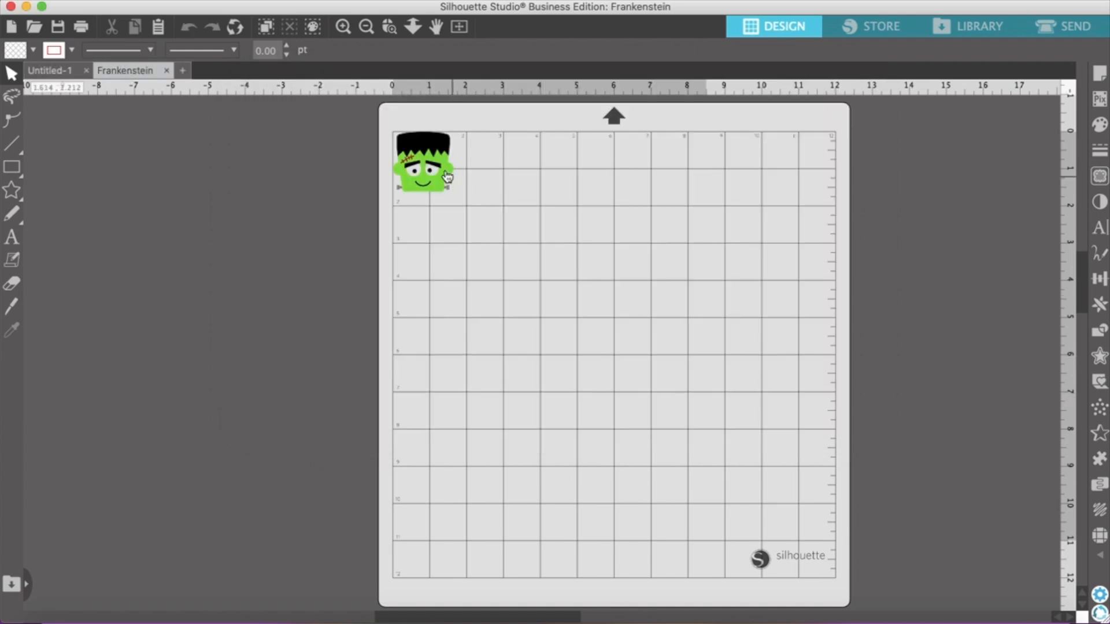
click(164, 1)
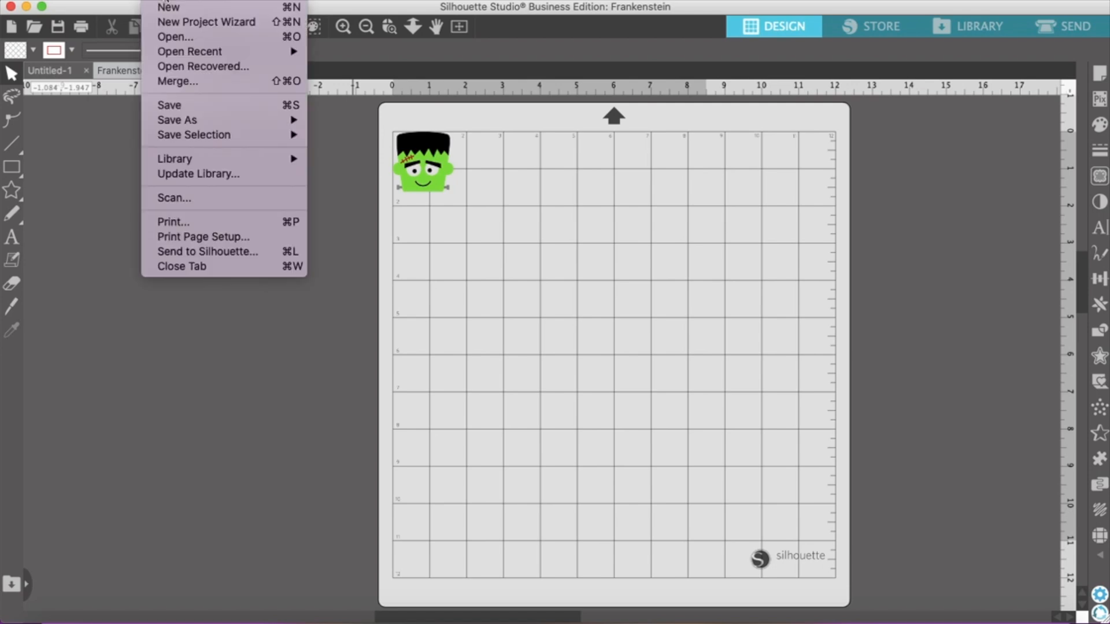
click(177, 10)
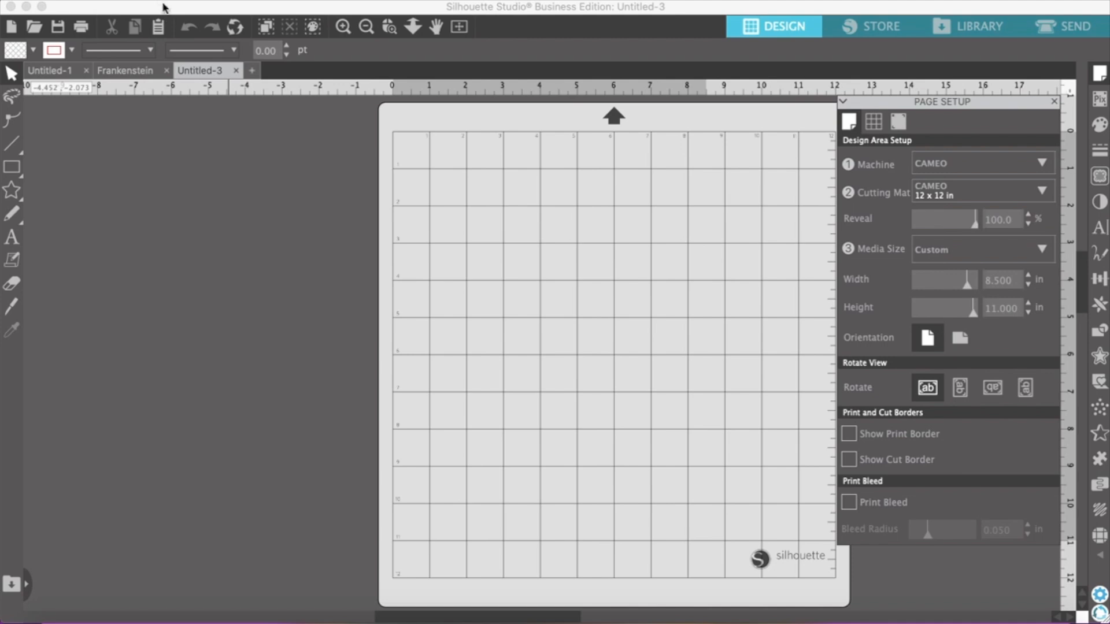
click(162, 2)
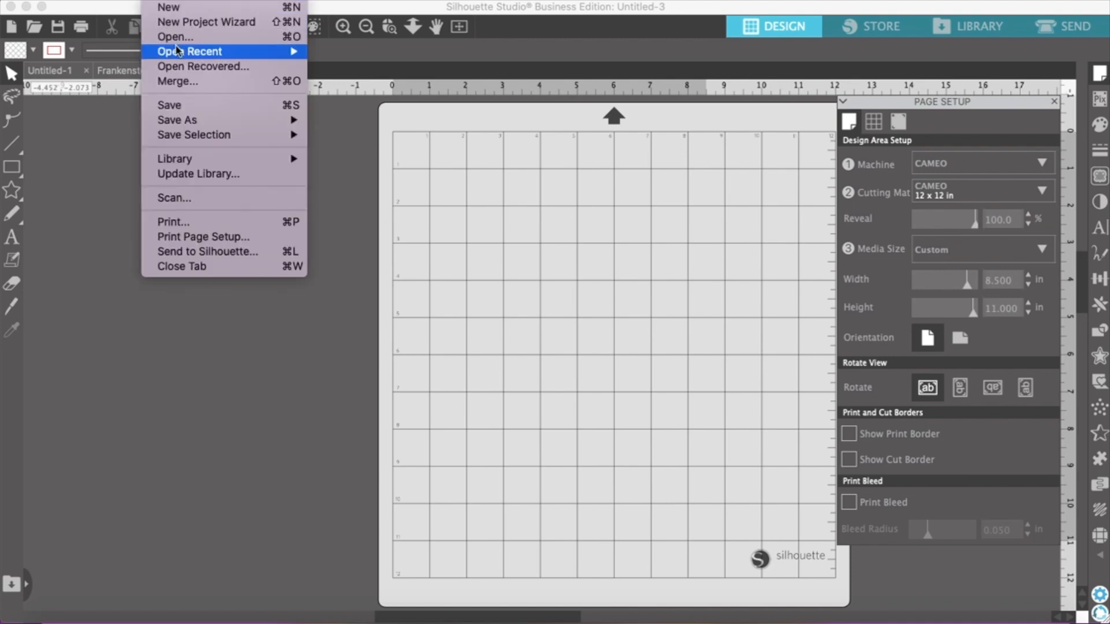
click(374, 143)
key(super+o)
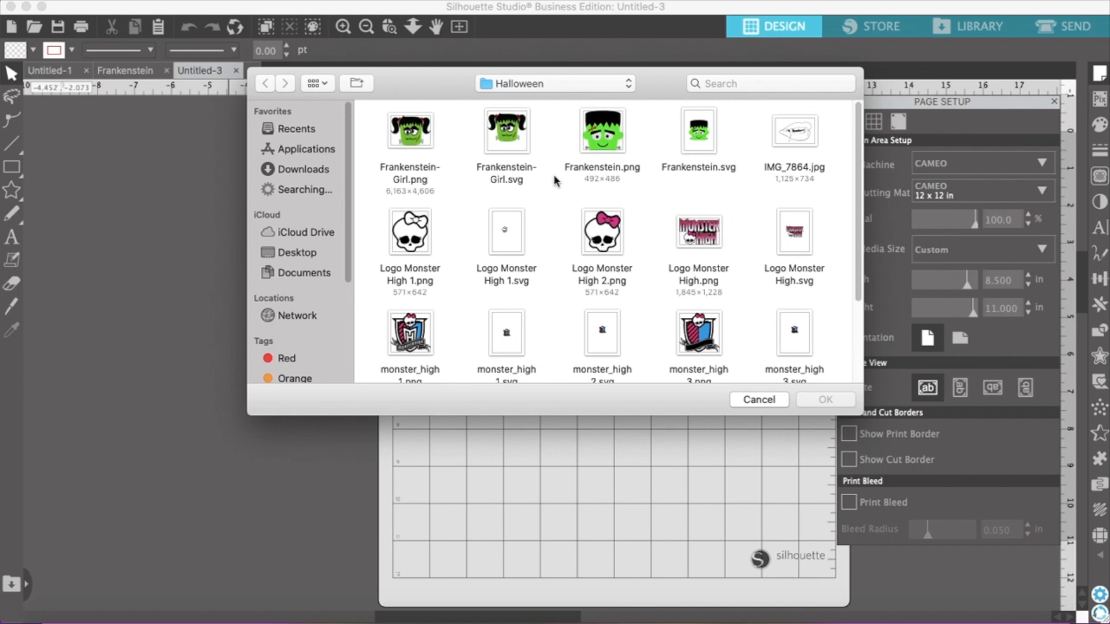
click(763, 400)
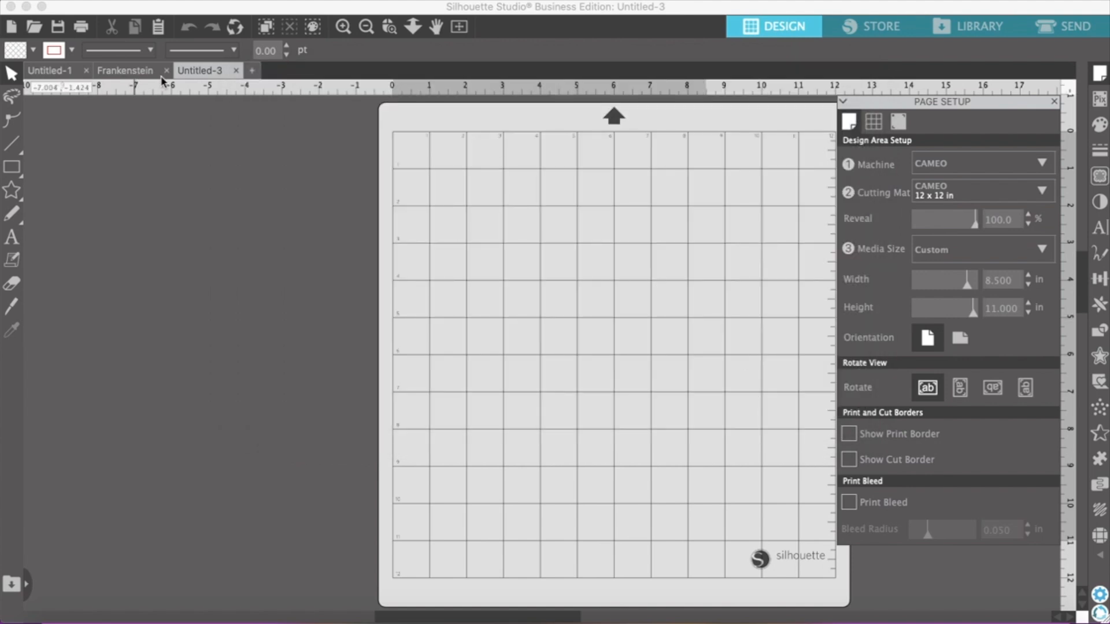
click(132, 70)
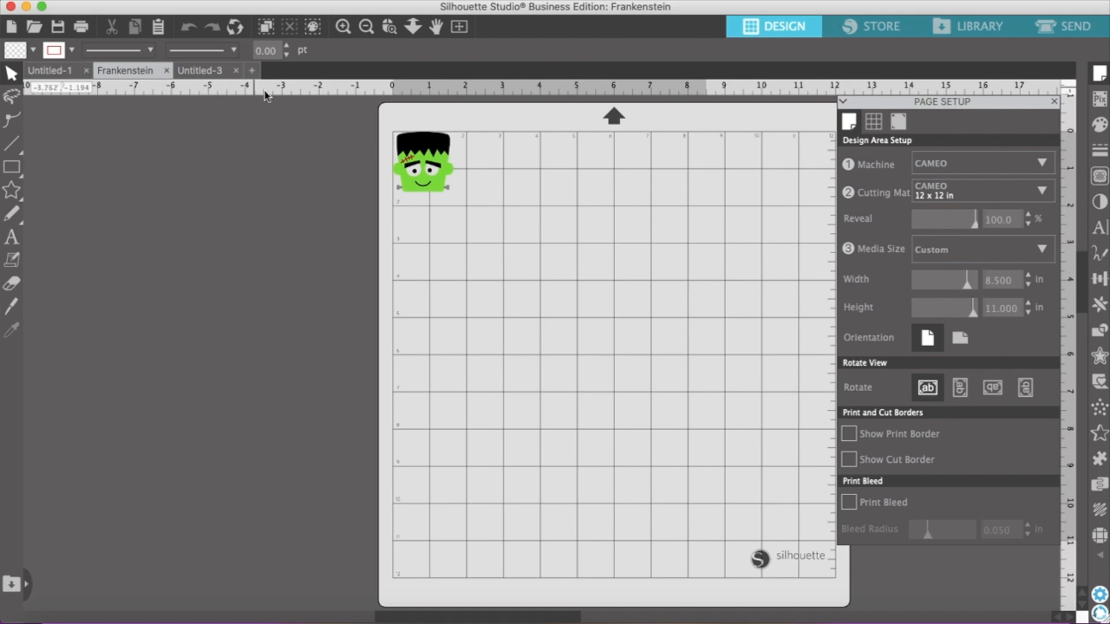
click(236, 71)
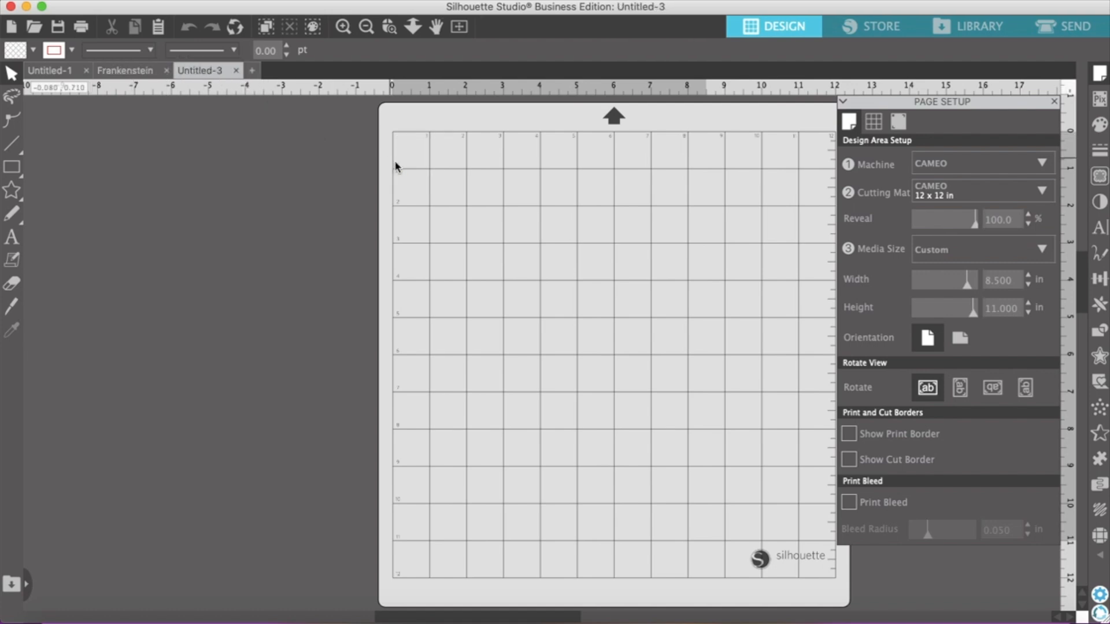
click(165, 71)
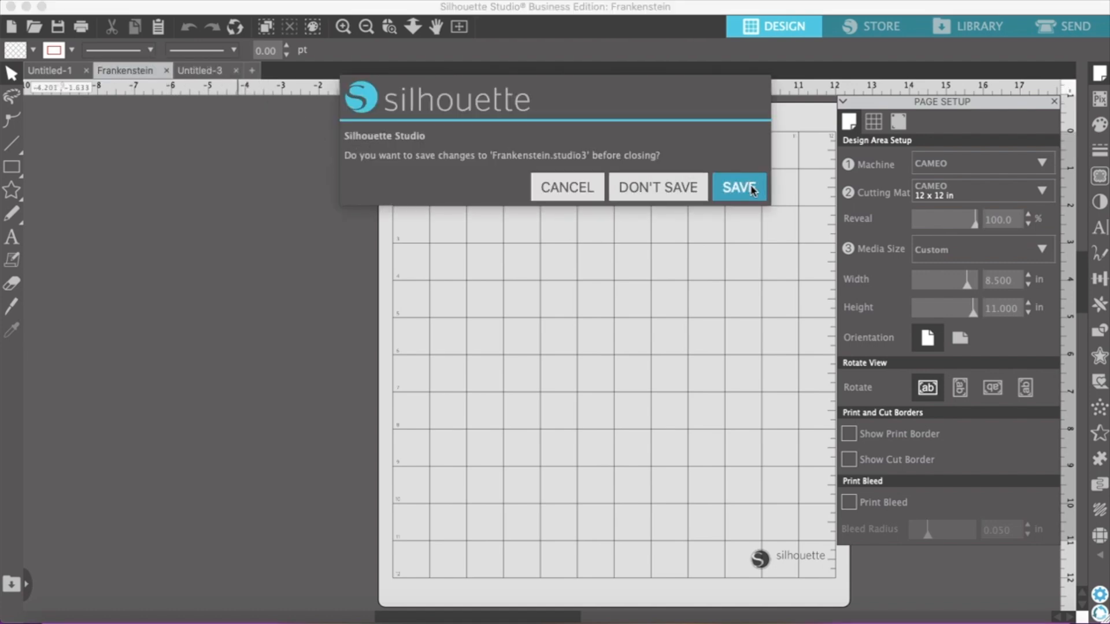
click(573, 187)
- Turn on registration marks with a thickness of 0.30 and move the Frankenstein image clear of the hatched areas
drag(439, 169, 451, 180)
click(478, 179)
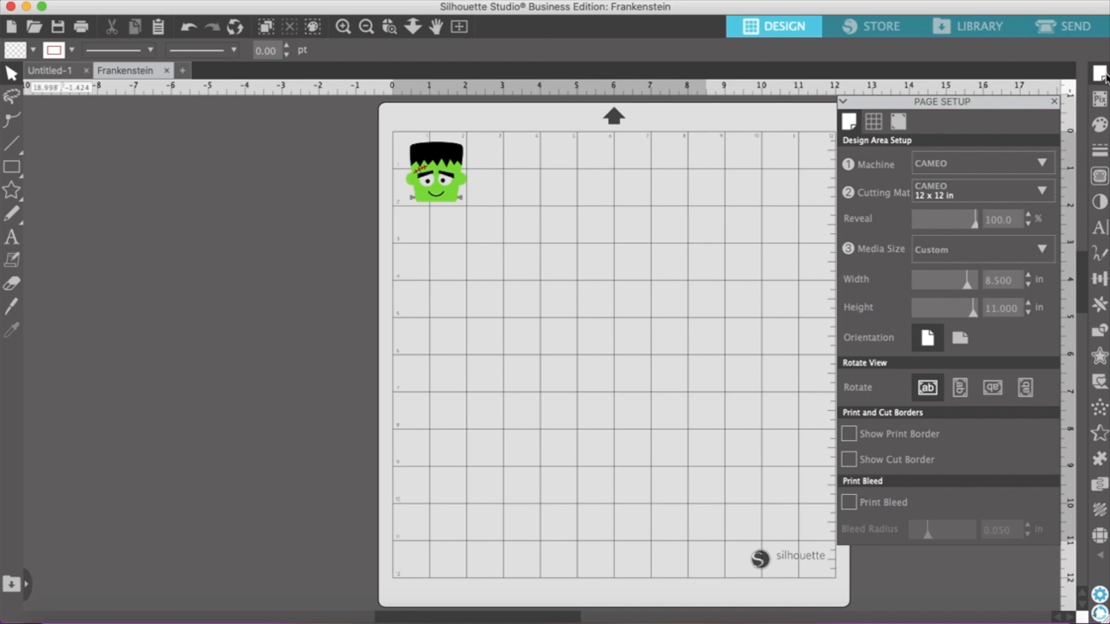
click(898, 122)
click(854, 162)
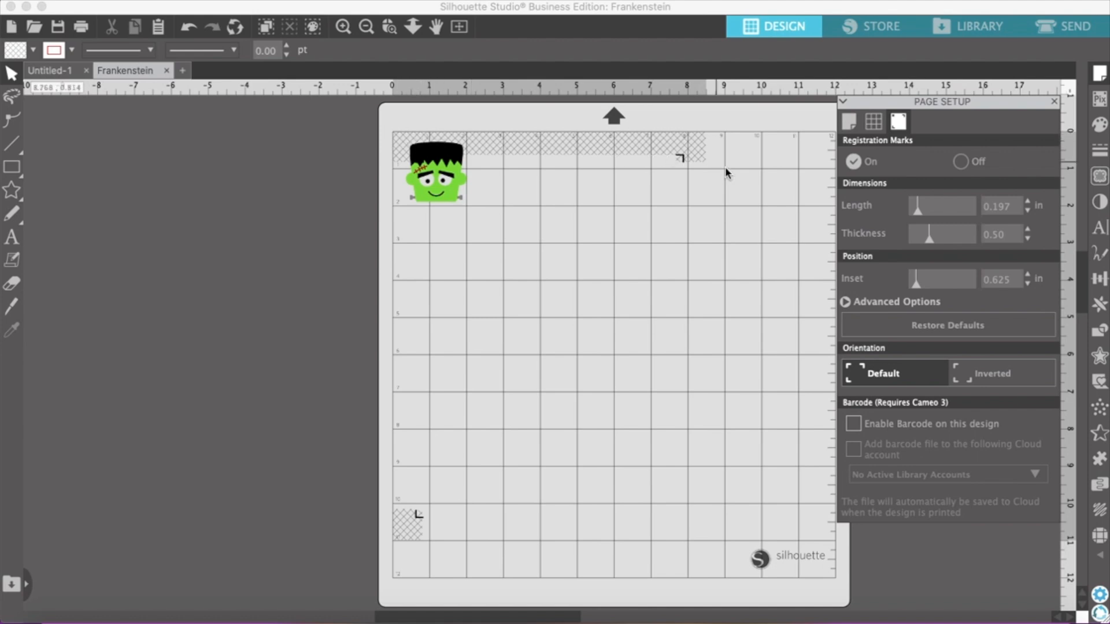
drag(461, 194, 481, 213)
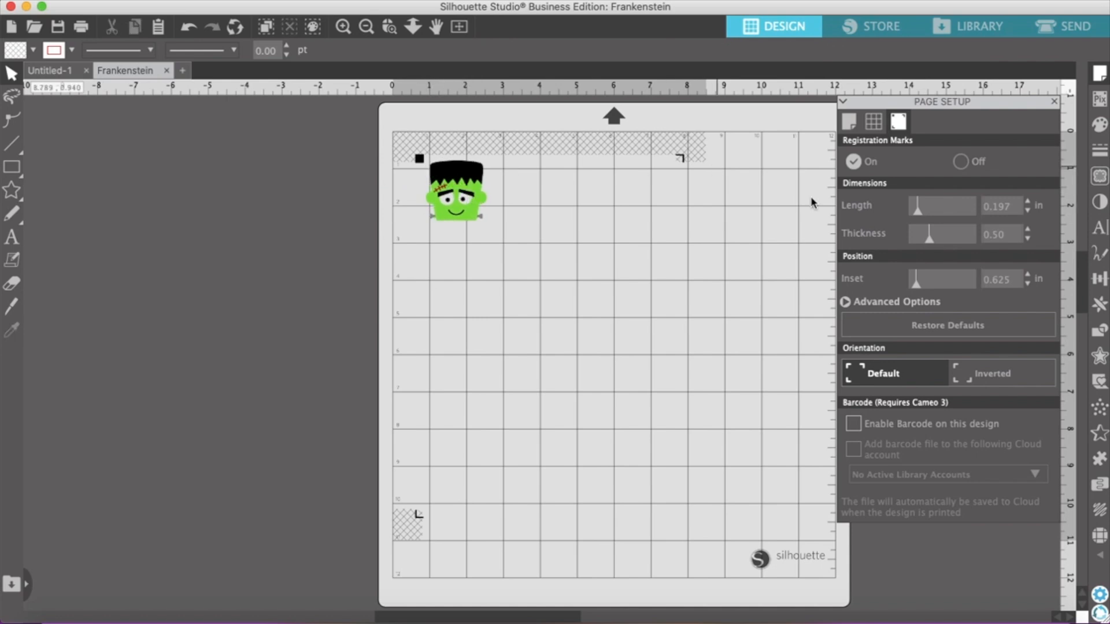
drag(927, 236, 913, 237)
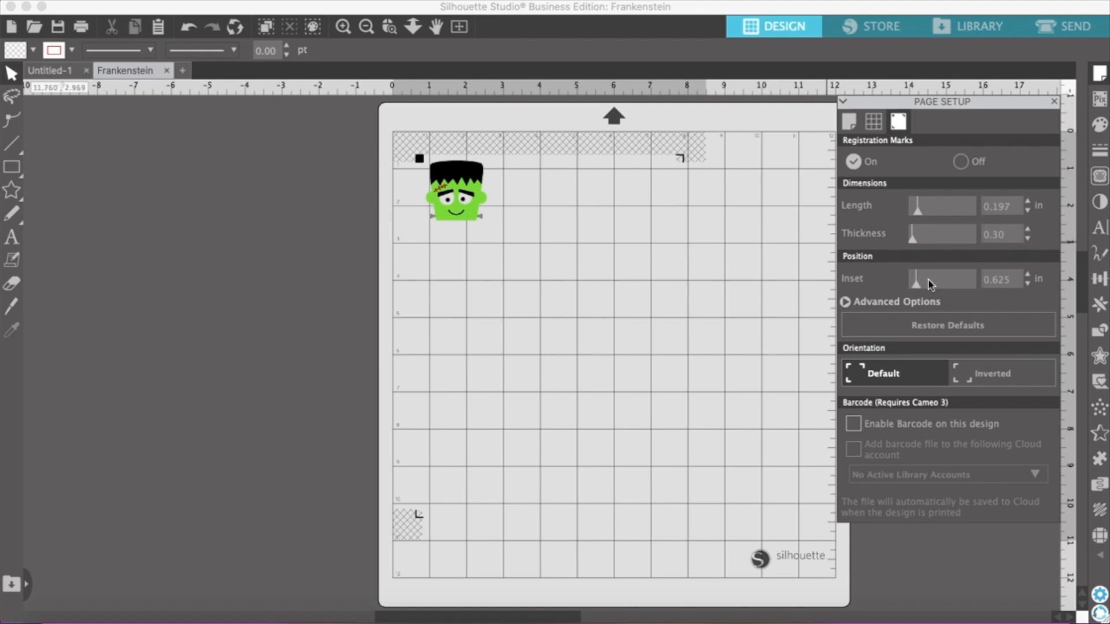
click(849, 128)
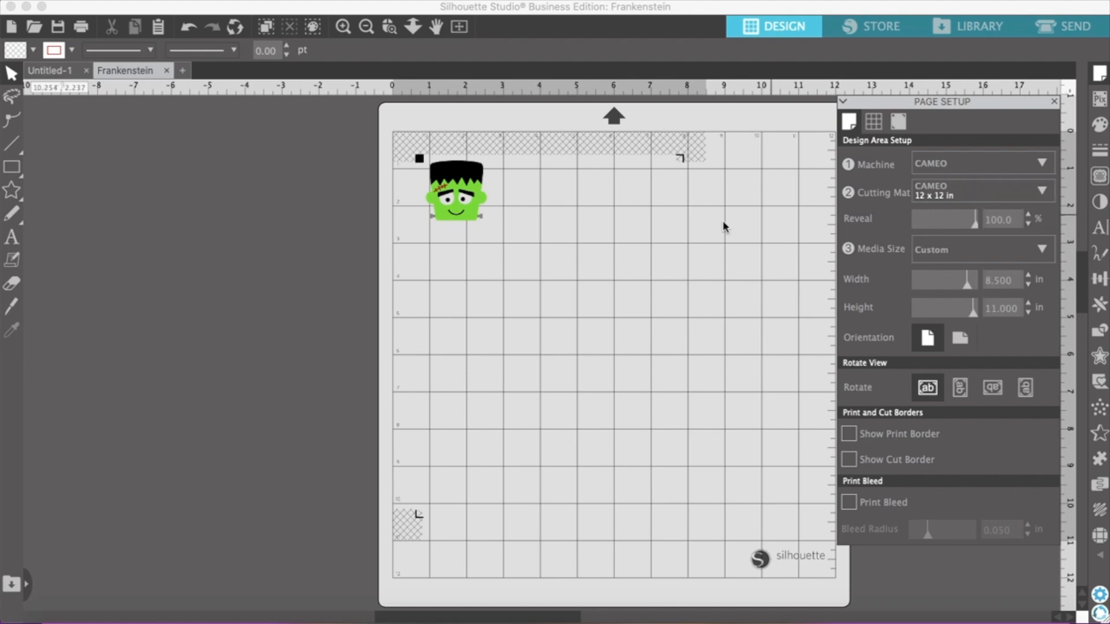
click(462, 213)
click(584, 254)
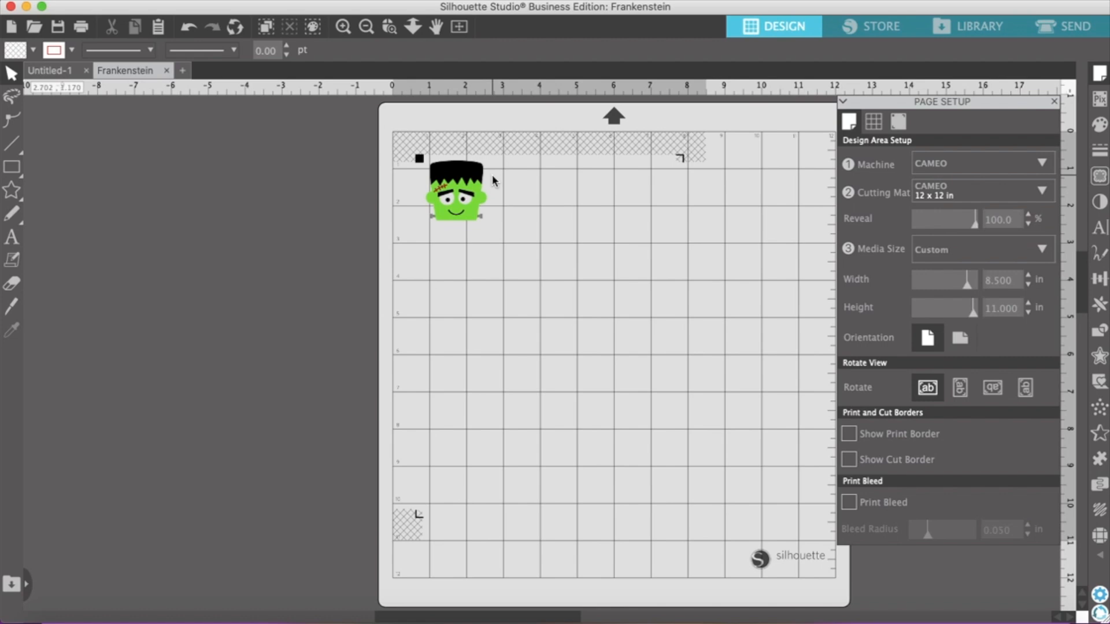
click(471, 198)
click(613, 230)
- Select a trace area of about 1.925 by 1.757 in around the Frankenstein image
click(1099, 177)
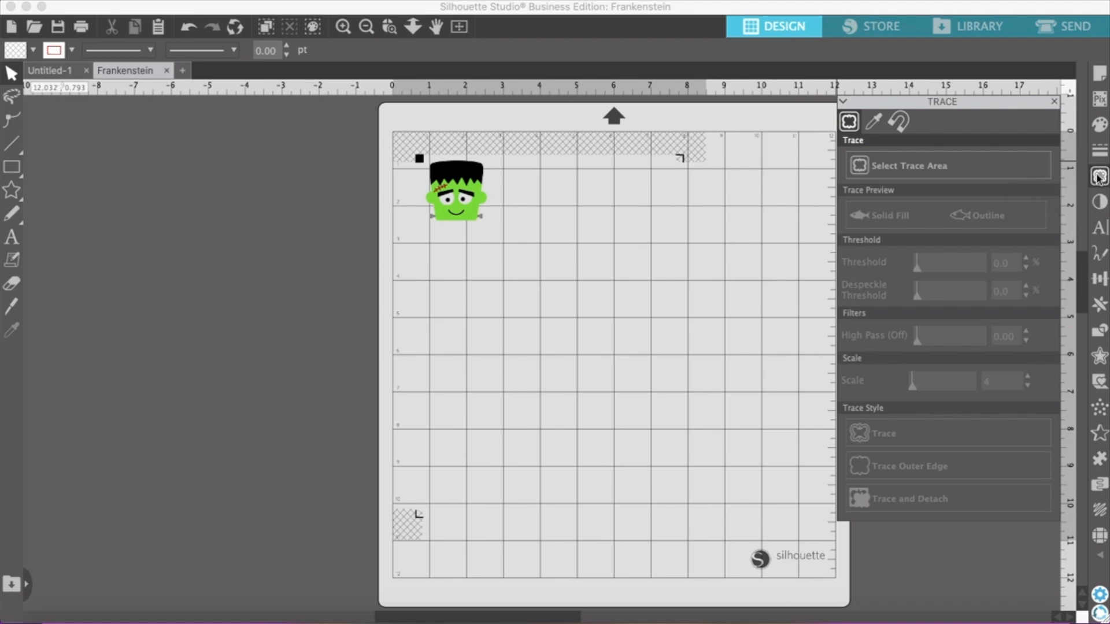
click(875, 171)
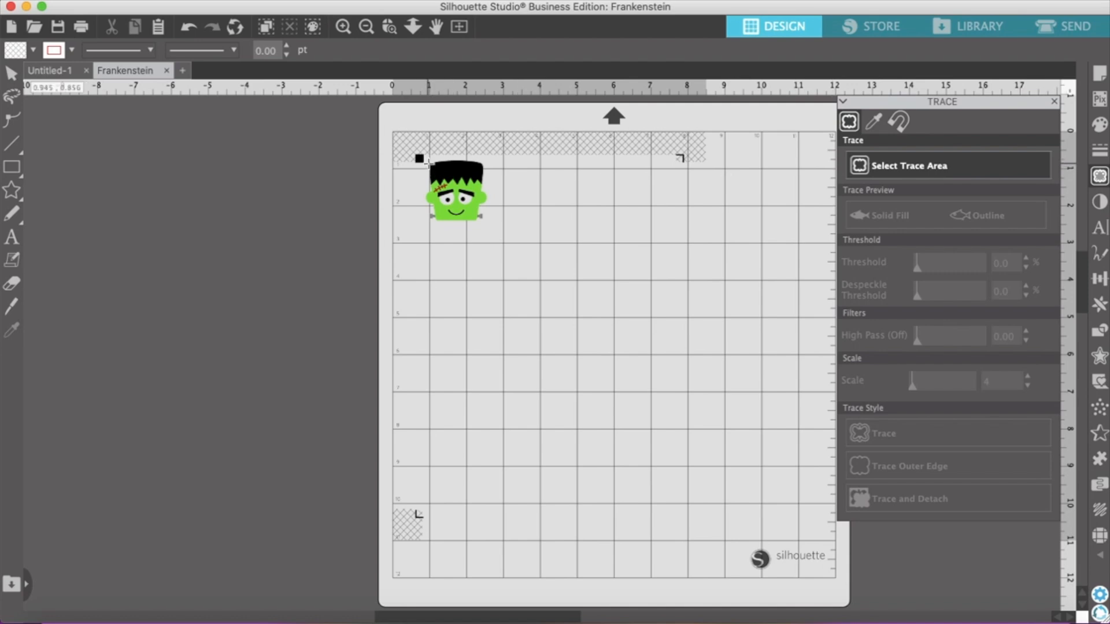
mouse_move(427, 162)
mouse_down()
mouse_move(440, 199)
mouse_move(498, 226)
mouse_up()
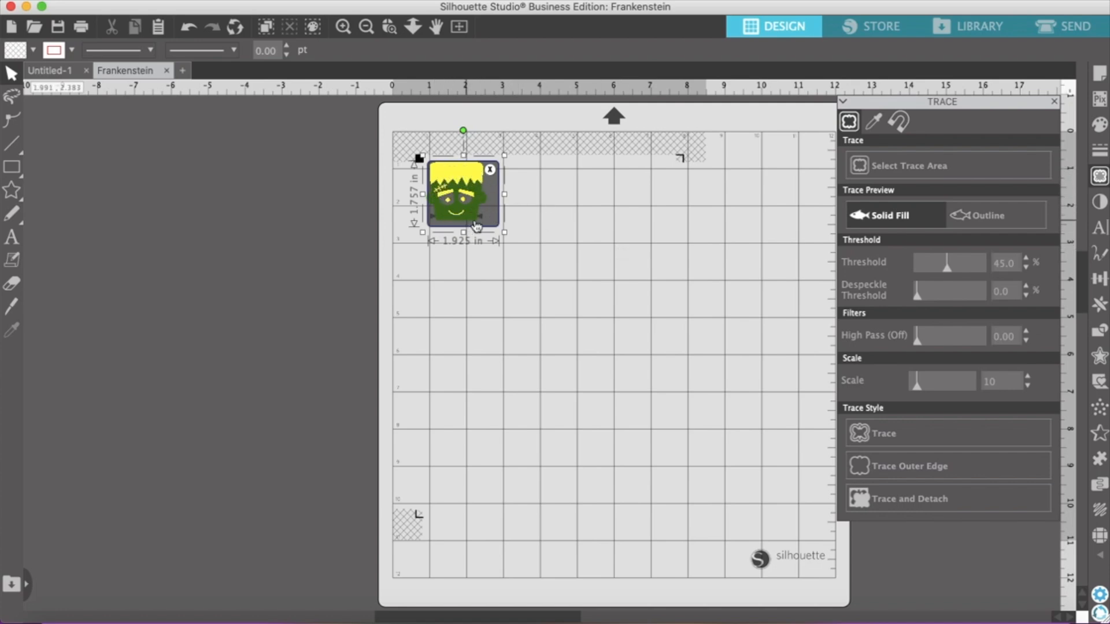
- Set the trace threshold to 65% and trace the outer edge of the Frankenstein image
click(1026, 260)
click(1026, 259)
click(1026, 259)
click(1026, 260)
click(1026, 260)
click(1026, 259)
click(1026, 260)
click(1026, 260)
click(1026, 260)
click(1026, 260)
click(1026, 260)
click(1027, 260)
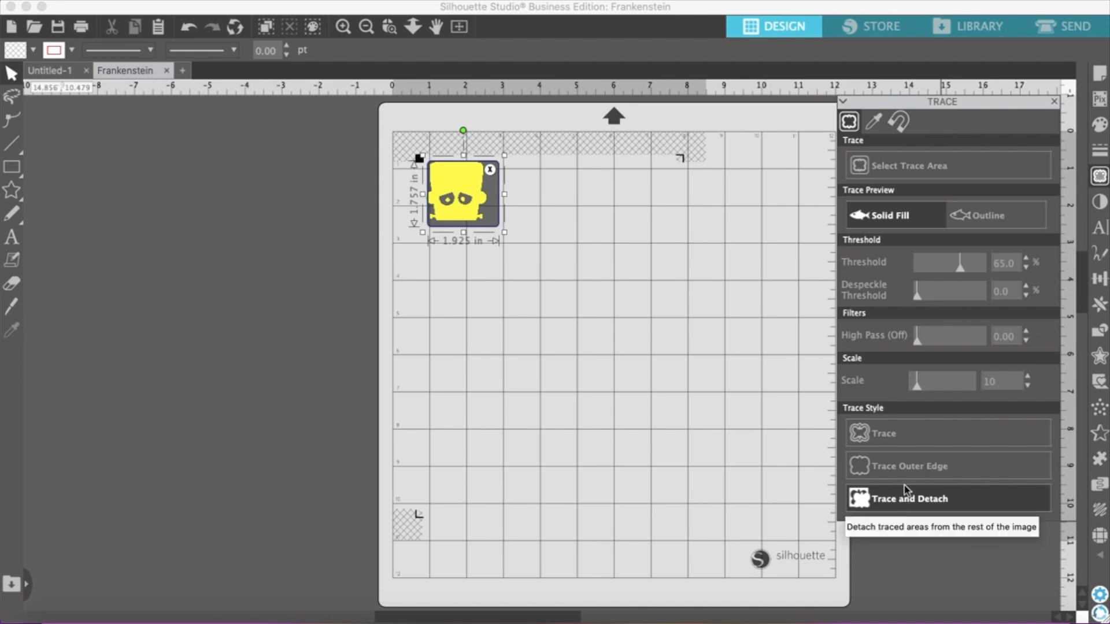
click(935, 469)
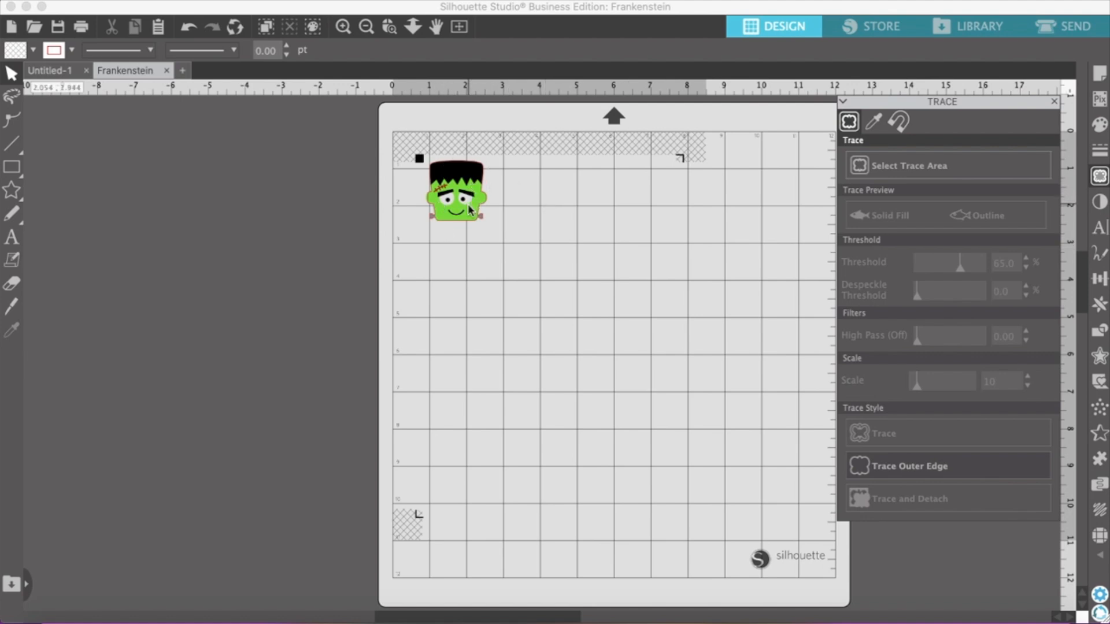
- Preview the cut line around the Frankenstein image in the Send view and return to the design
click(1081, 34)
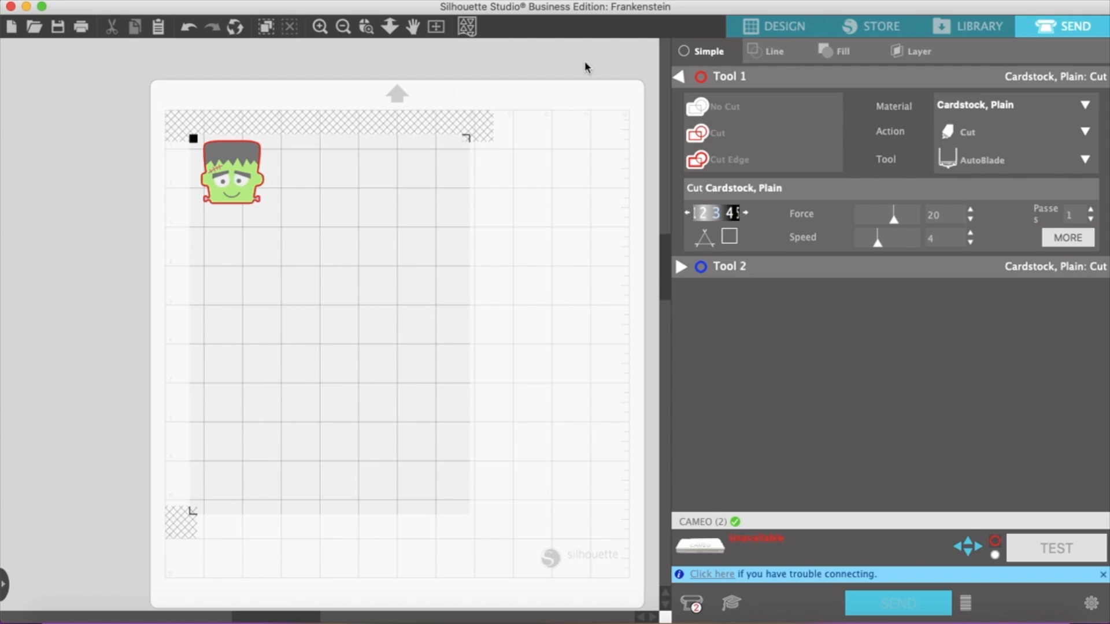
click(774, 34)
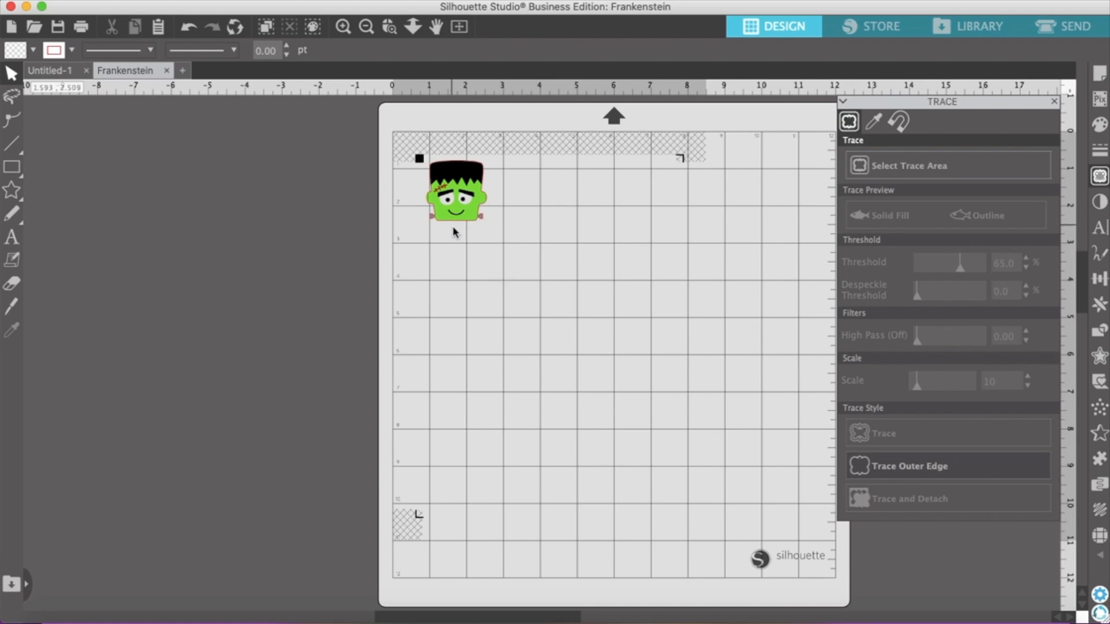
- Move the Frankenstein image away from its traced outline and undo the moves
drag(464, 222, 500, 306)
click(429, 286)
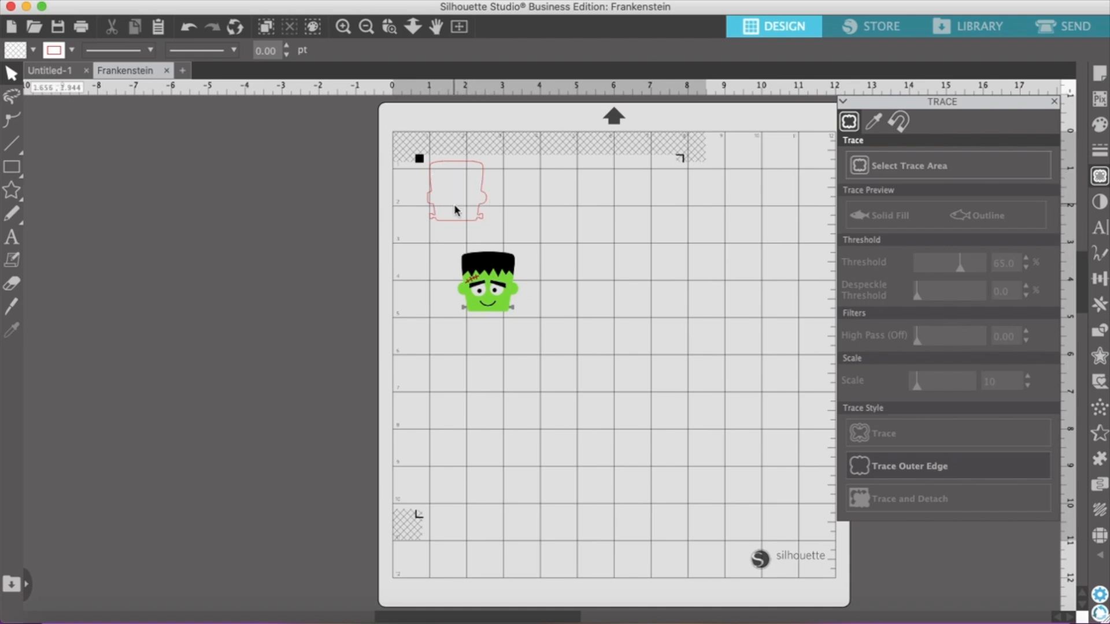
drag(489, 289, 481, 272)
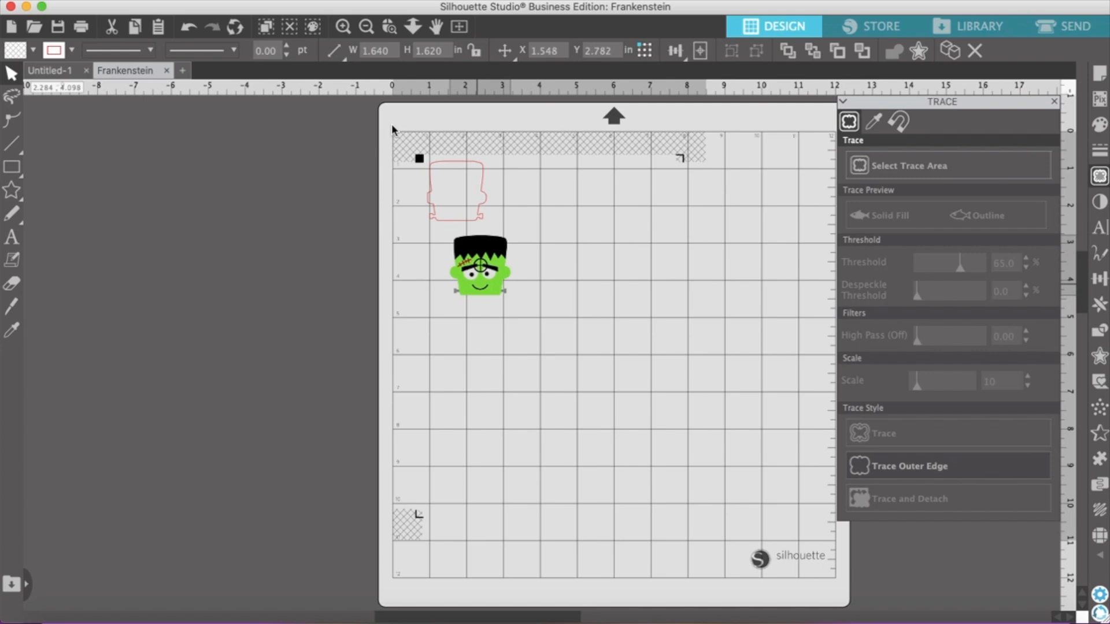
click(190, 27)
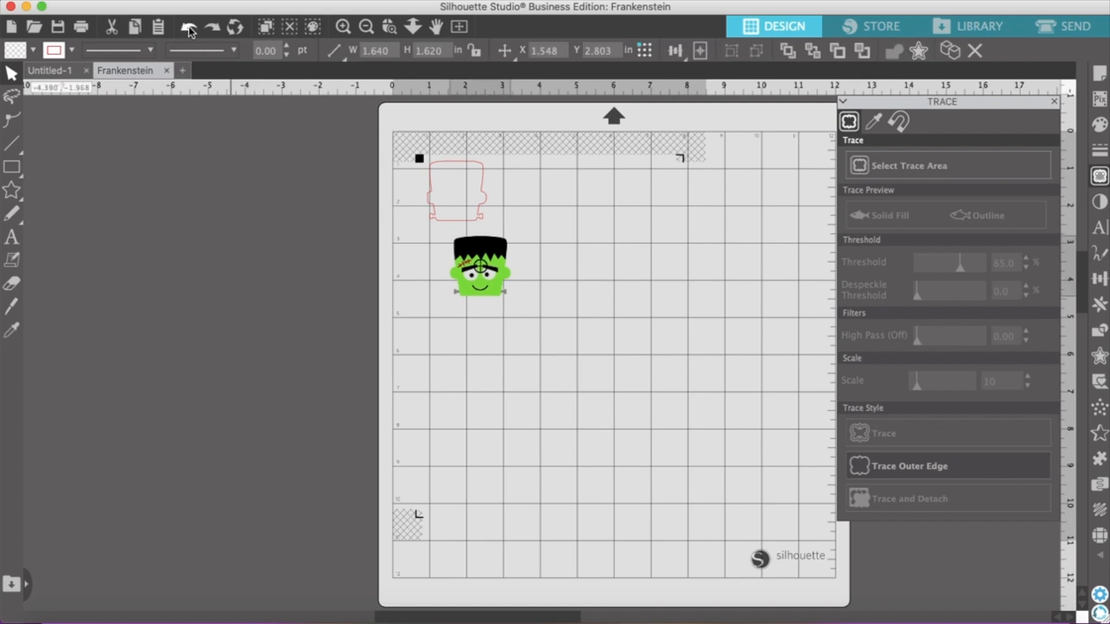
click(190, 28)
click(190, 27)
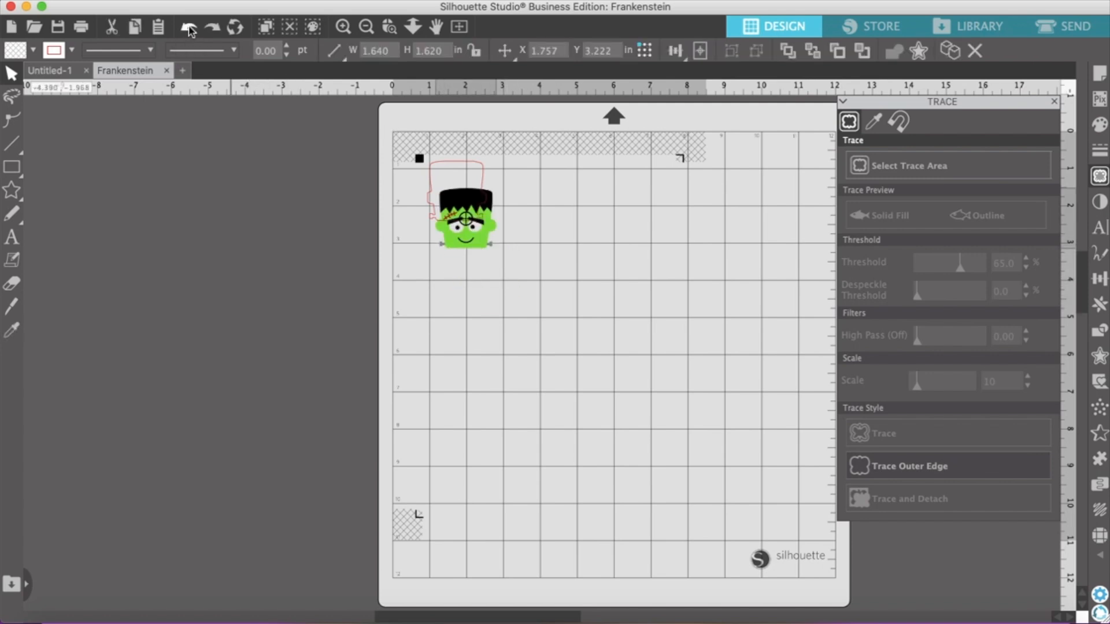
click(190, 27)
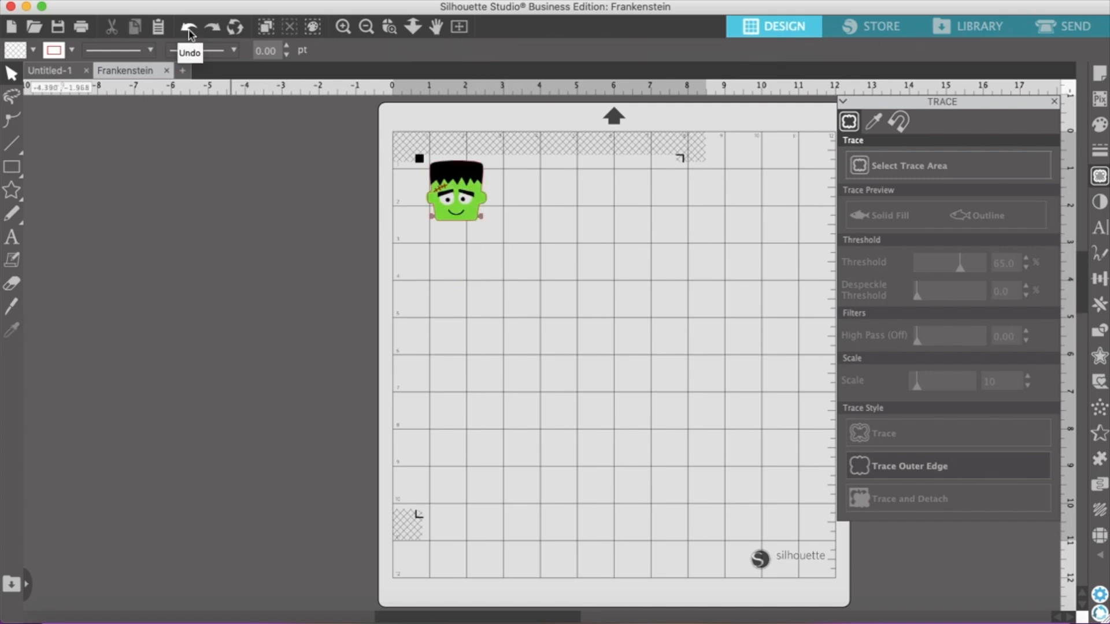
- Group the Frankenstein image with its traced cut outline and nudge the group slightly
click(426, 171)
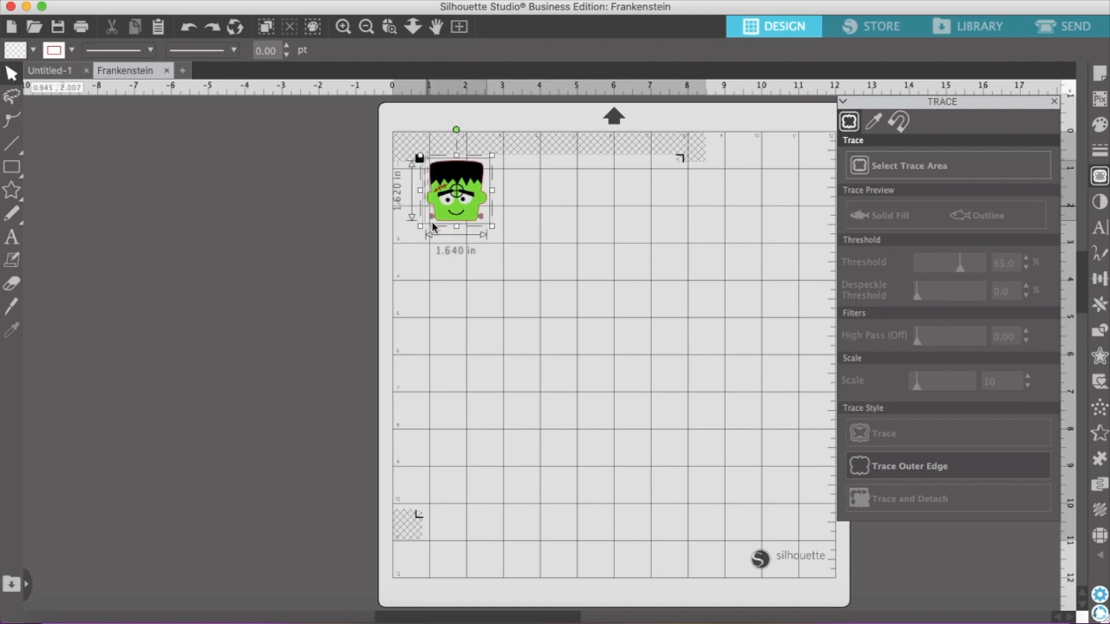
right_click(480, 201)
click(559, 441)
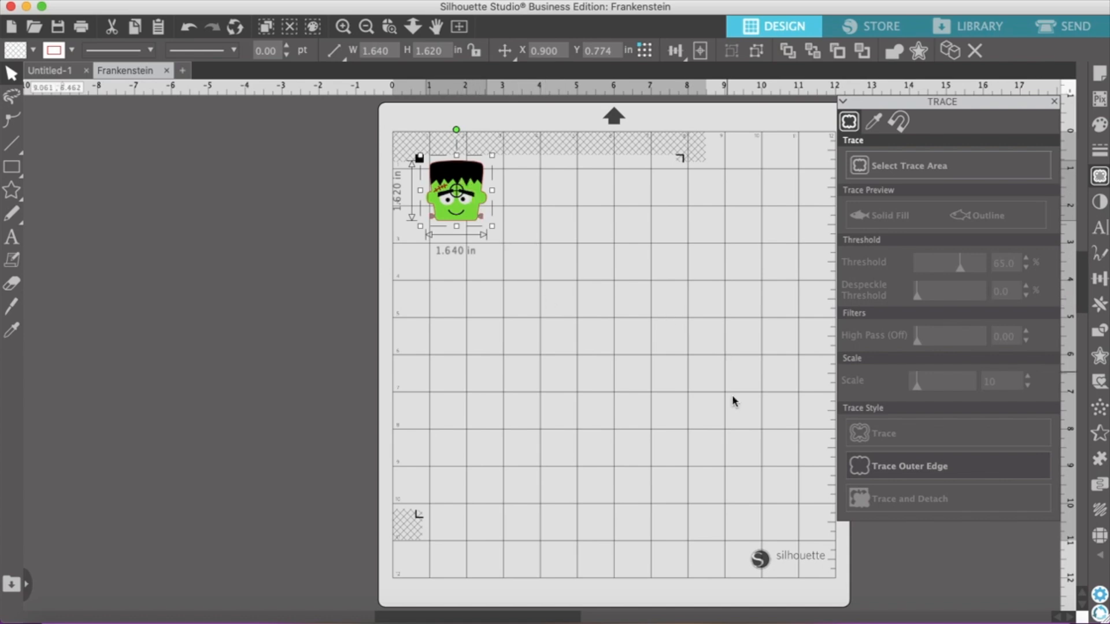
click(495, 397)
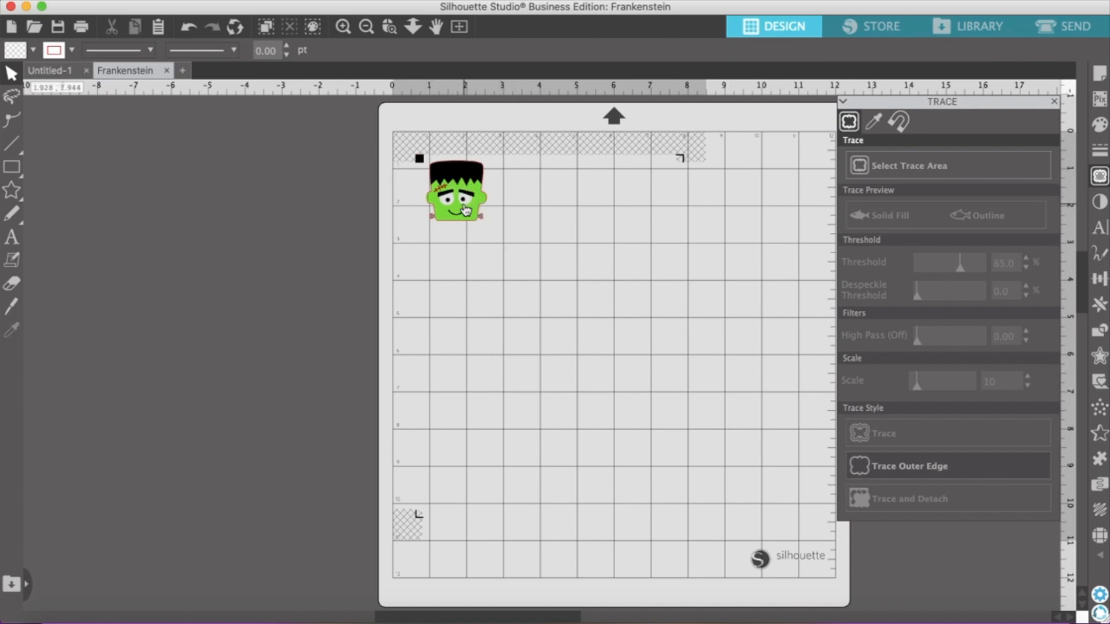
drag(465, 212, 466, 209)
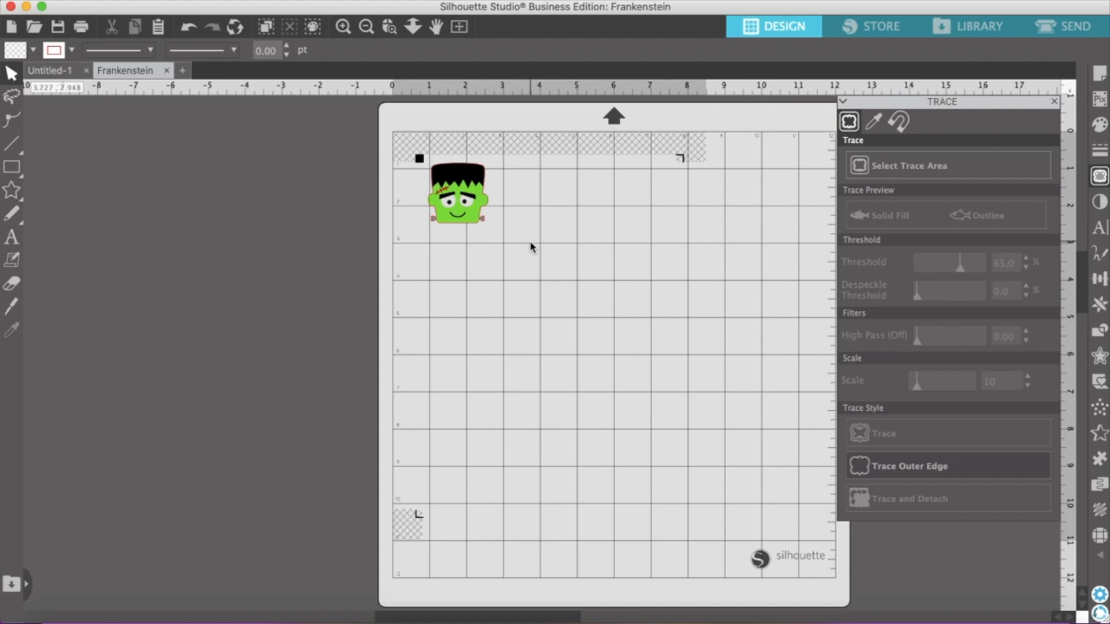
- Replicate the grouped Frankenstein sticker into a horizontal row of four
click(467, 212)
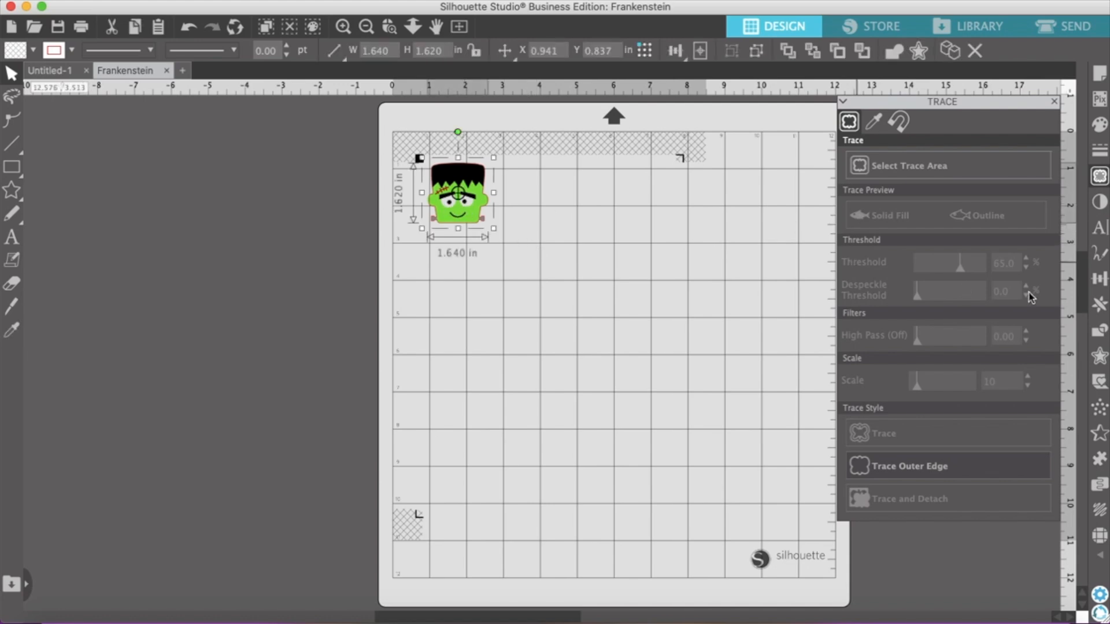
click(1099, 305)
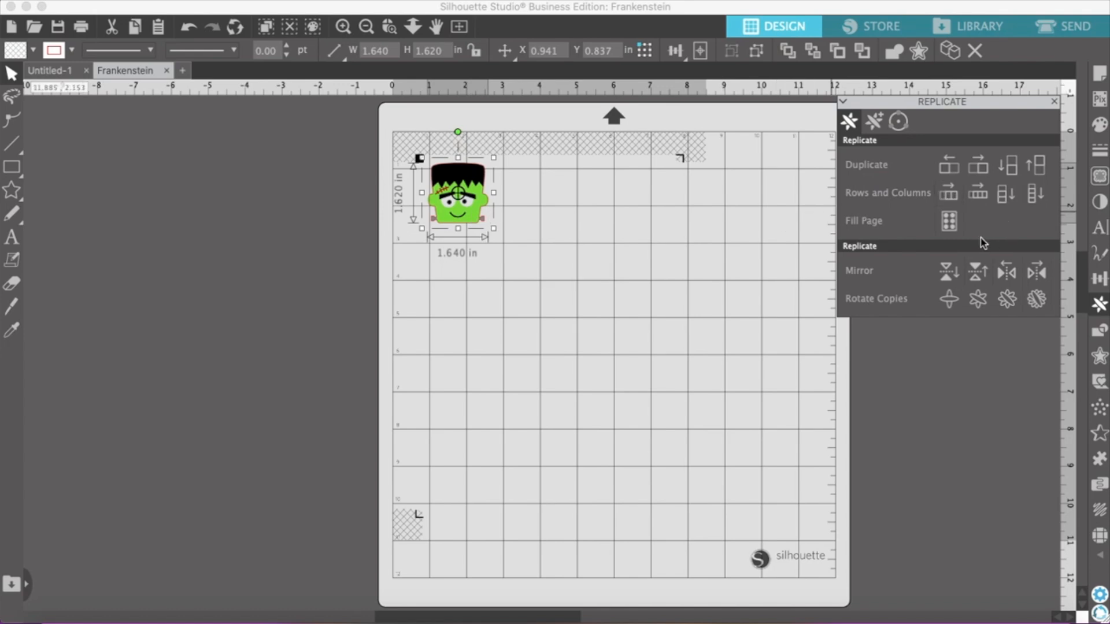
click(978, 194)
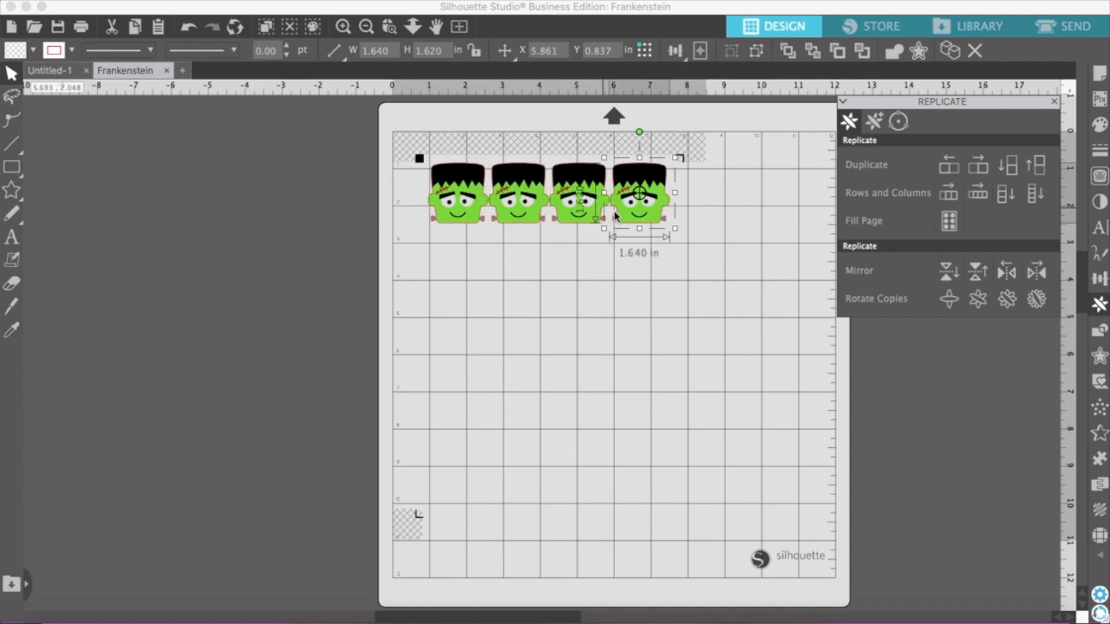
- Spread the four Frankenstein stickers apart so that there is a gap between each of them across the row
drag(646, 210, 665, 211)
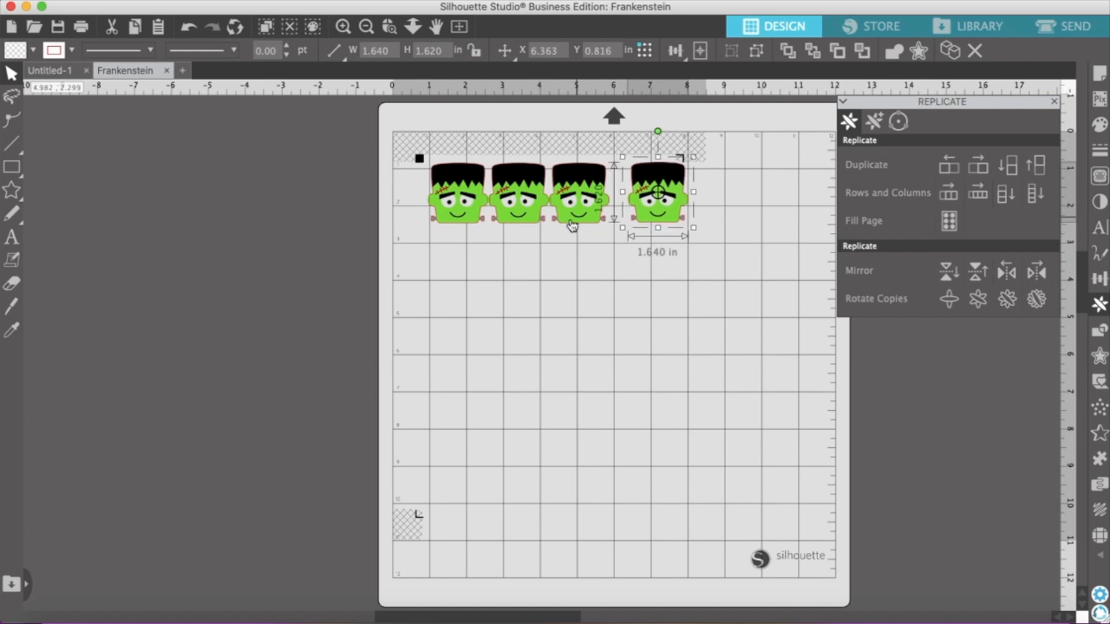
drag(575, 220, 533, 220)
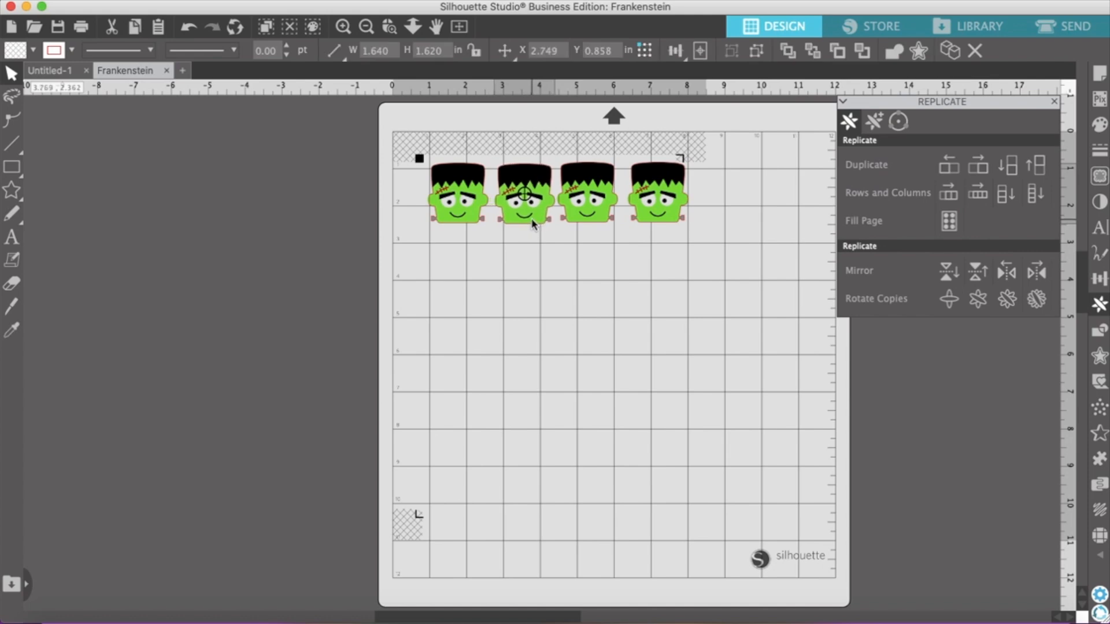
click(615, 258)
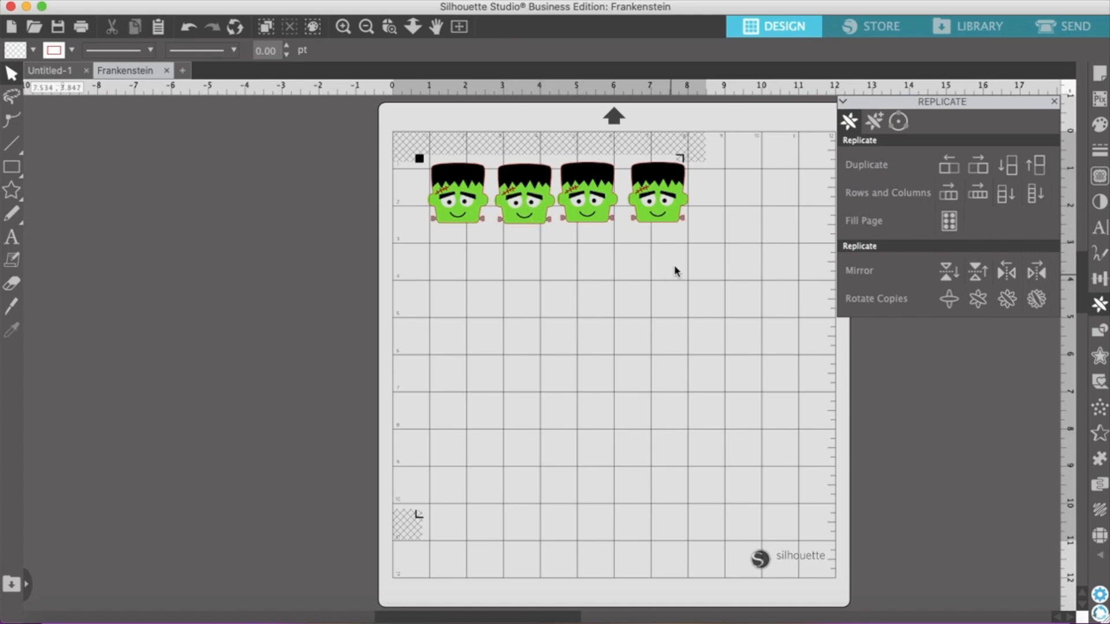
click(430, 185)
mouse_move(430, 181)
mouse_down()
mouse_move(439, 200)
mouse_move(426, 163)
mouse_up()
click(473, 237)
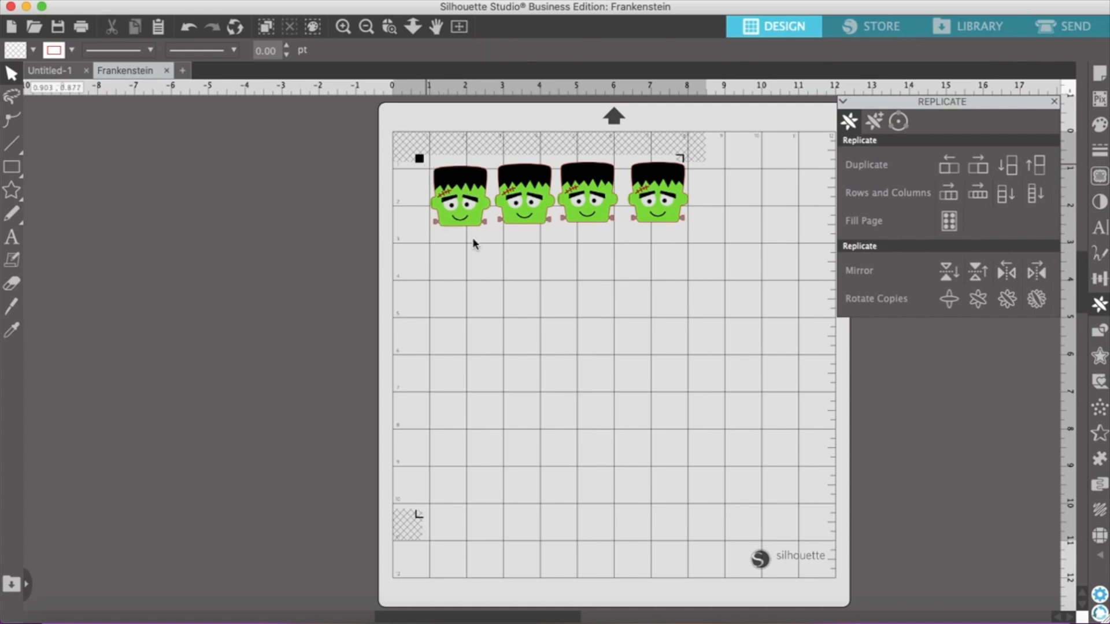
- Duplicate the whole row of four stickers and place the copy directly below as a second row
click(427, 180)
drag(520, 237, 691, 233)
right_click(681, 199)
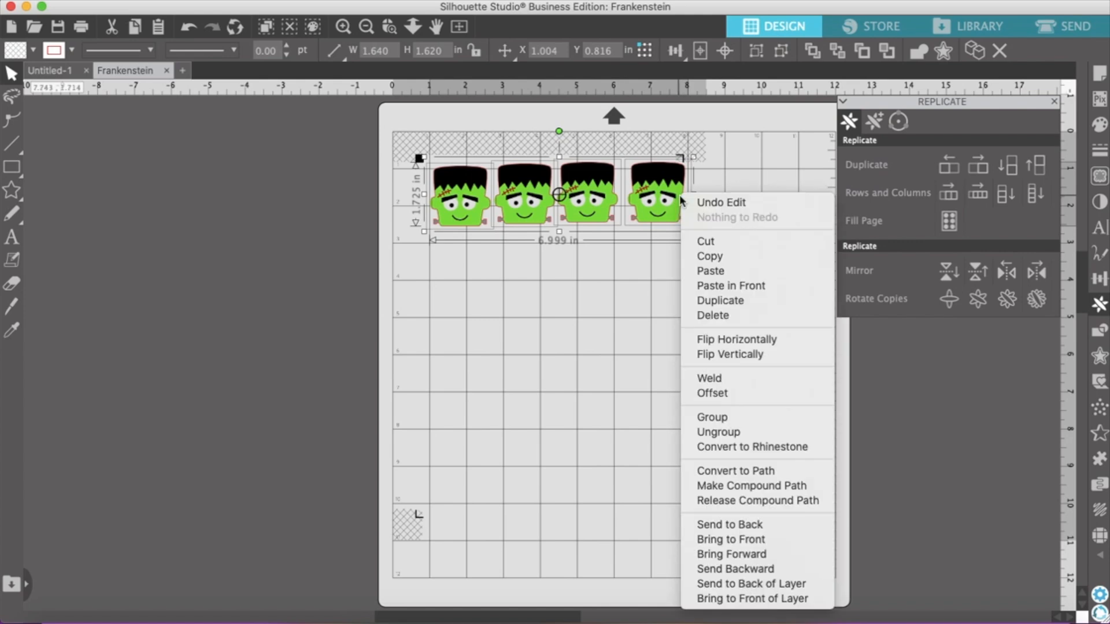
click(716, 300)
drag(675, 215, 661, 282)
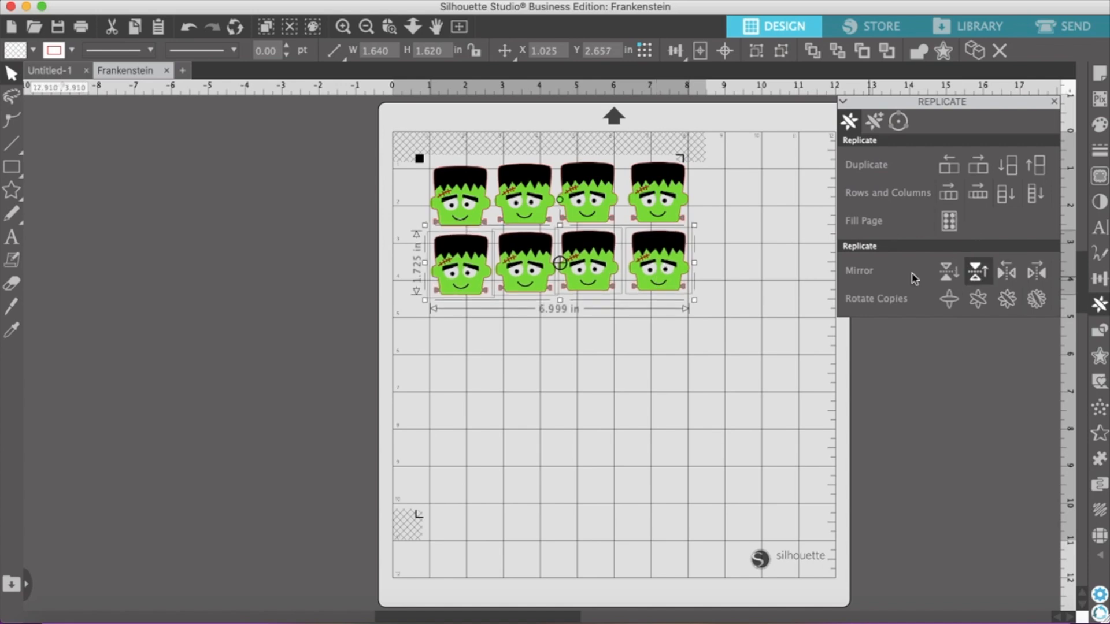
- Duplicate the row three more times, placing each copy below the previous one to make five rows of stickers
right_click(672, 277)
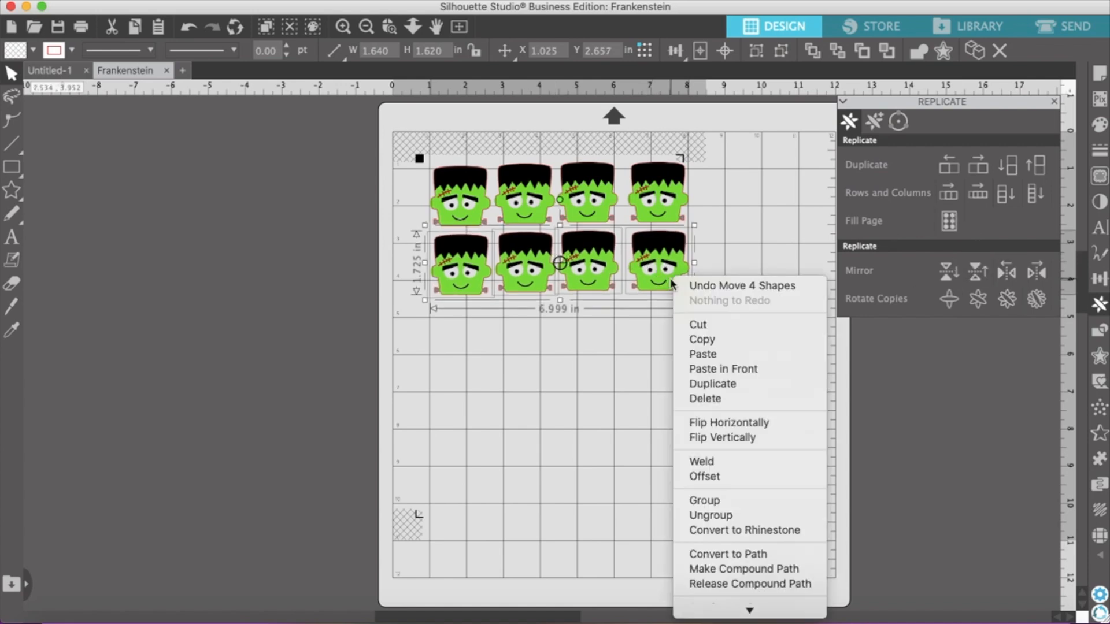
click(713, 384)
drag(653, 278, 654, 346)
right_click(682, 357)
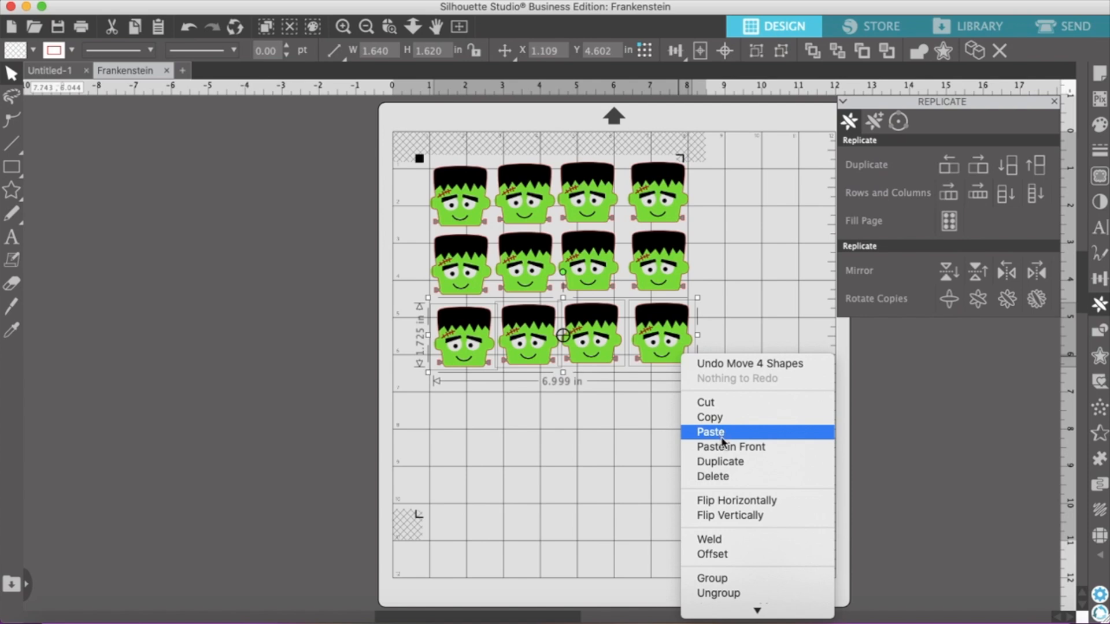
click(730, 467)
drag(675, 355, 665, 425)
right_click(666, 415)
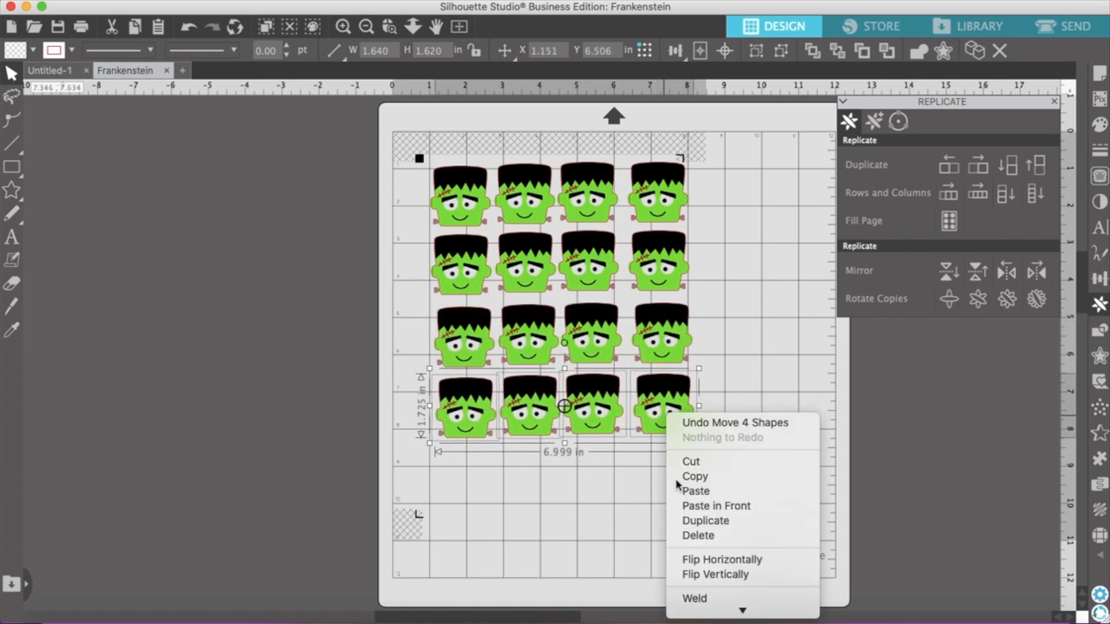
click(695, 520)
drag(692, 417, 679, 484)
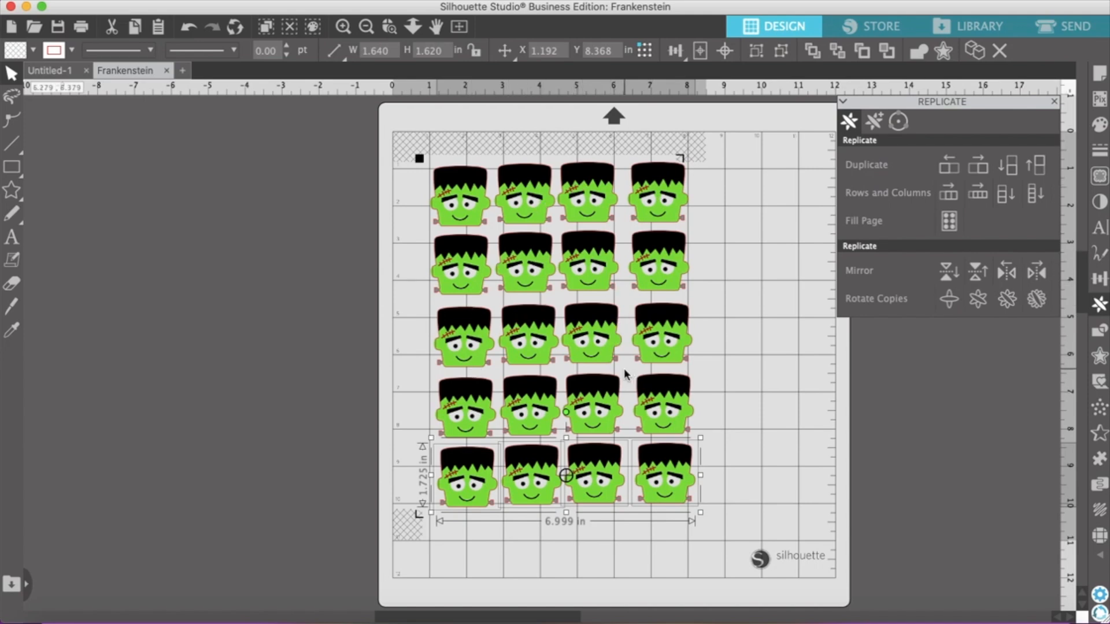
- Nudge the first sticker of the second row slightly up and clear the selection
click(466, 193)
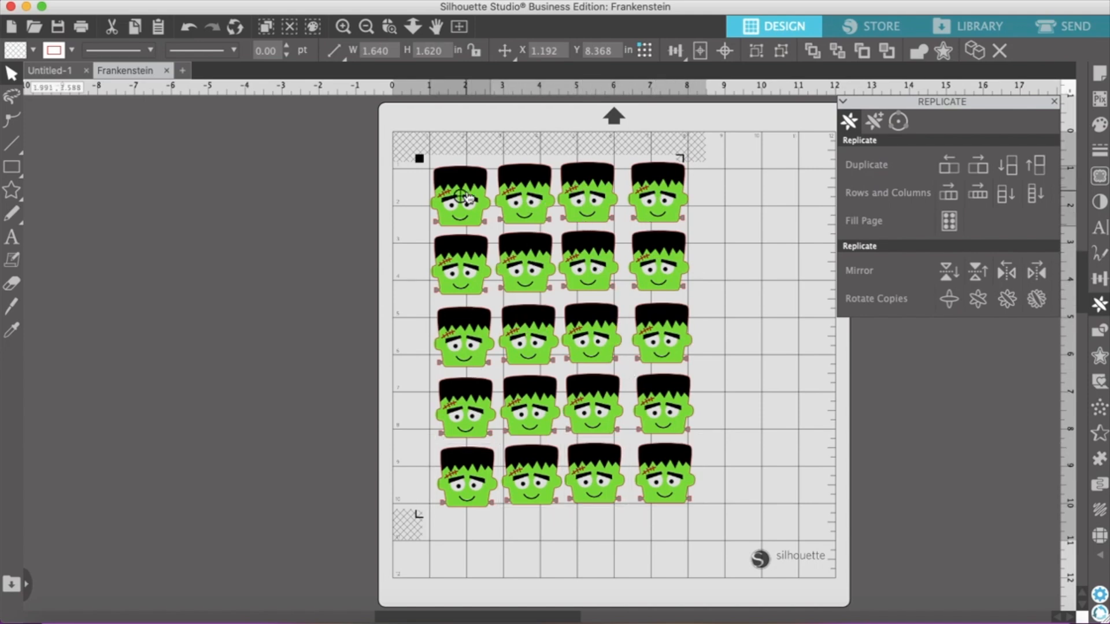
double_click(468, 198)
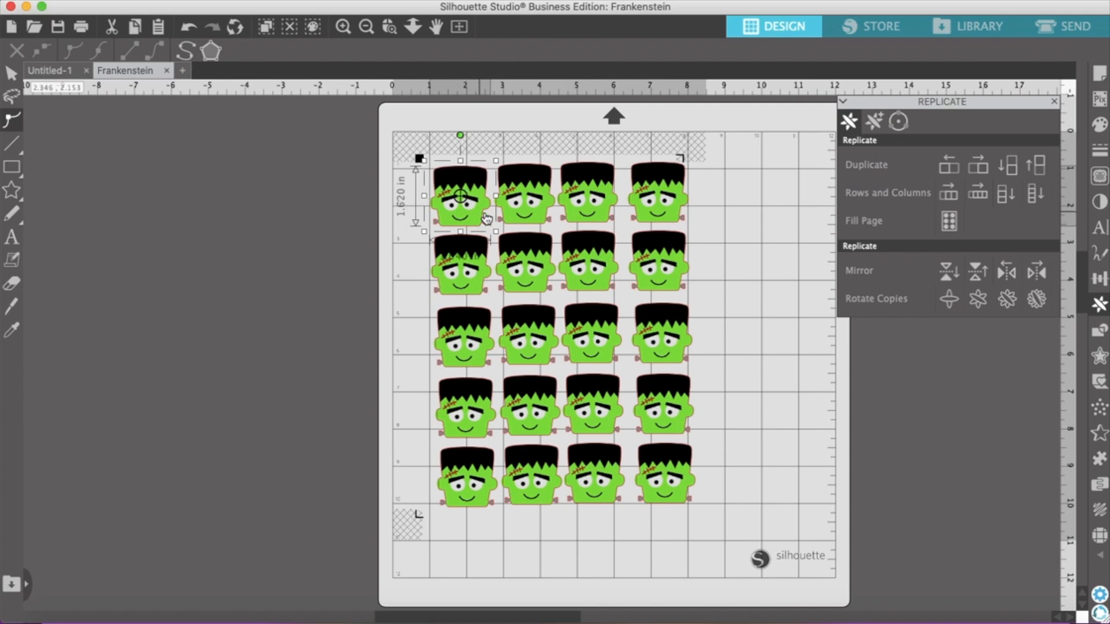
mouse_move(470, 242)
mouse_down()
mouse_move(466, 259)
mouse_move(465, 236)
mouse_up()
click(454, 209)
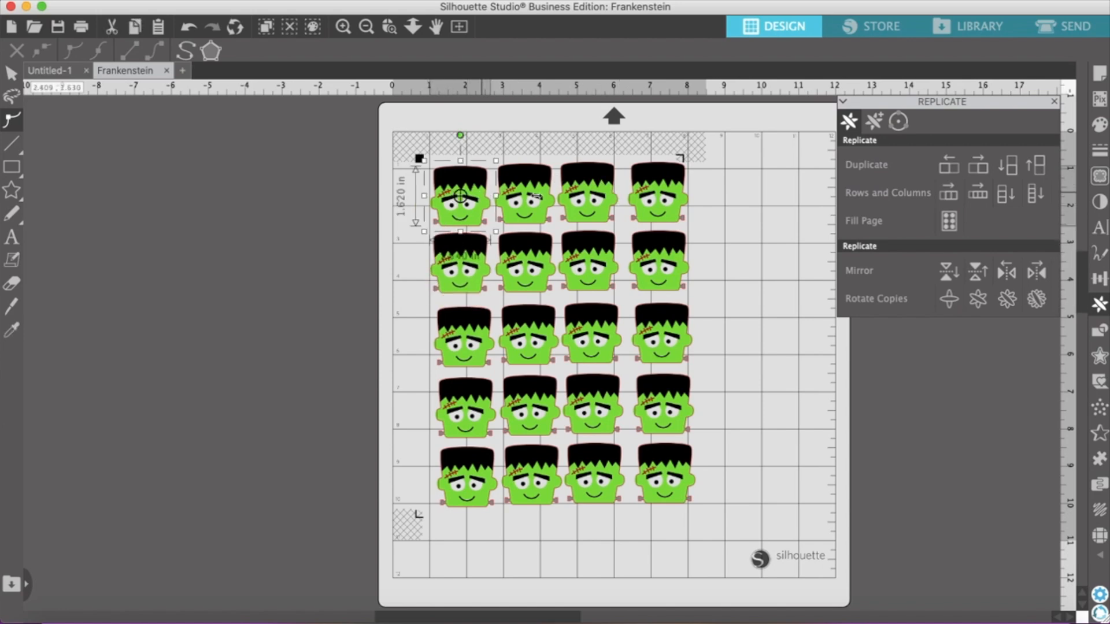
click(753, 305)
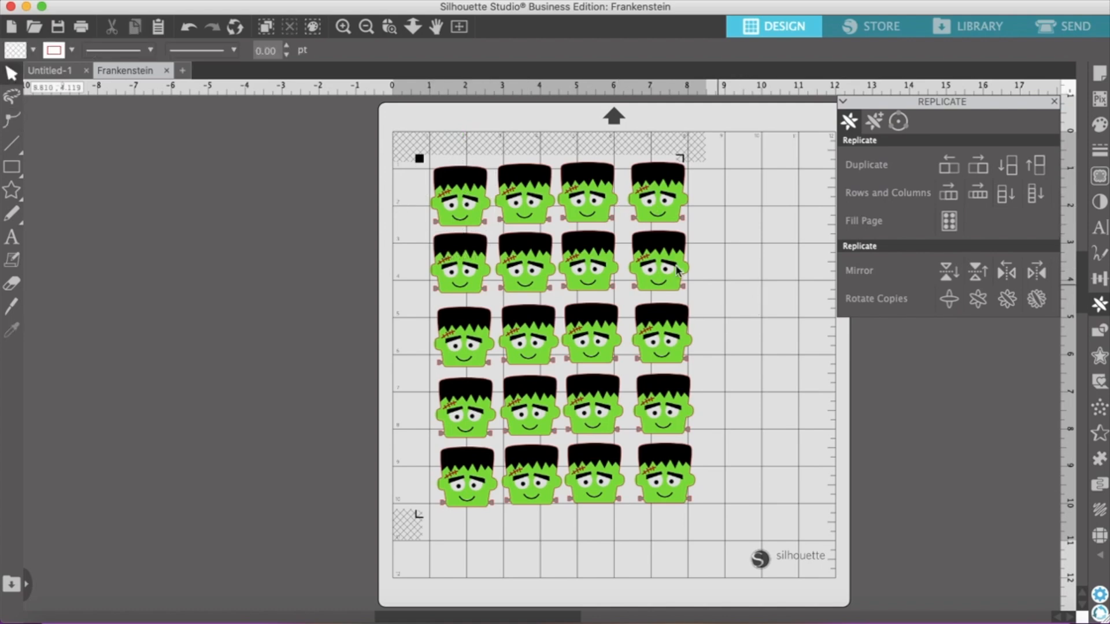
- Move the individual stickers in all five rows closer together so the whole grid fits within the registration marks
click(471, 202)
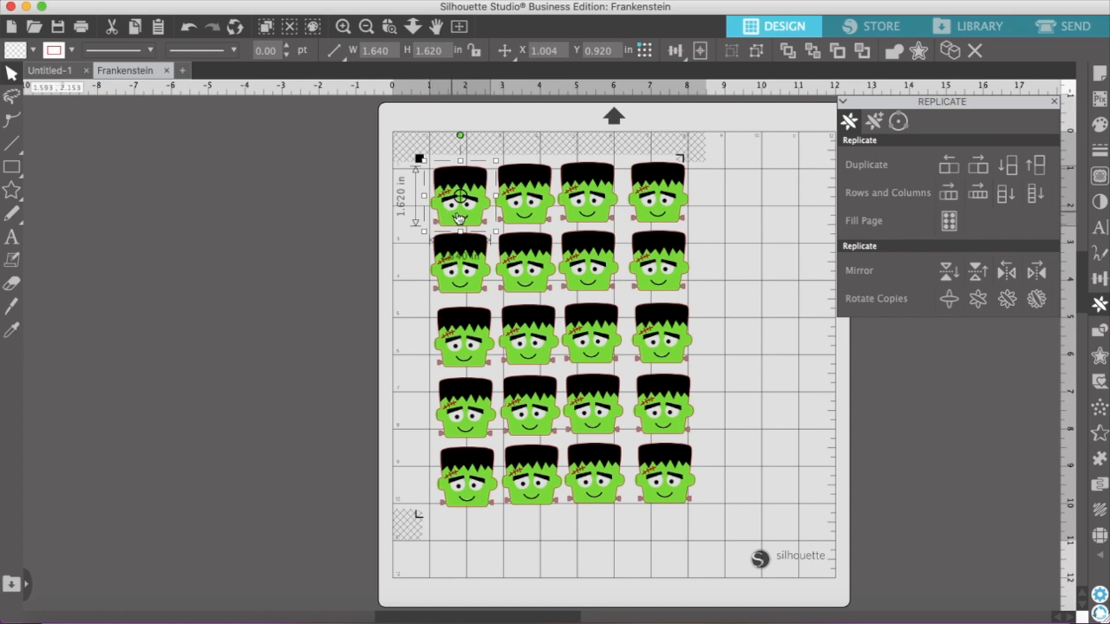
click(668, 197)
drag(666, 197, 661, 193)
click(681, 170)
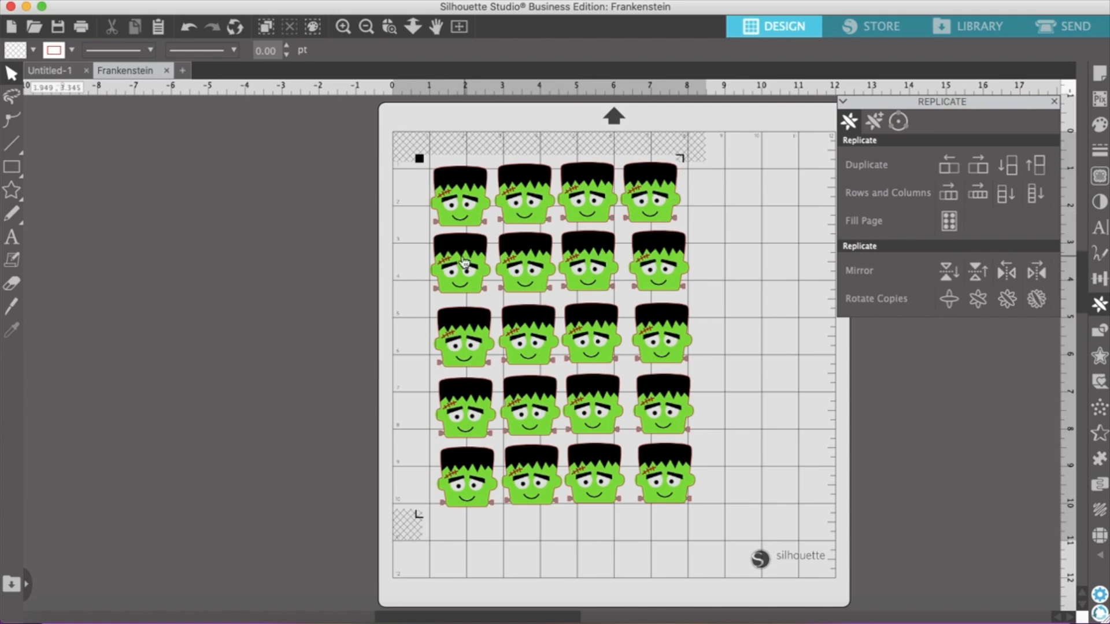
drag(460, 203, 452, 199)
drag(526, 209, 518, 209)
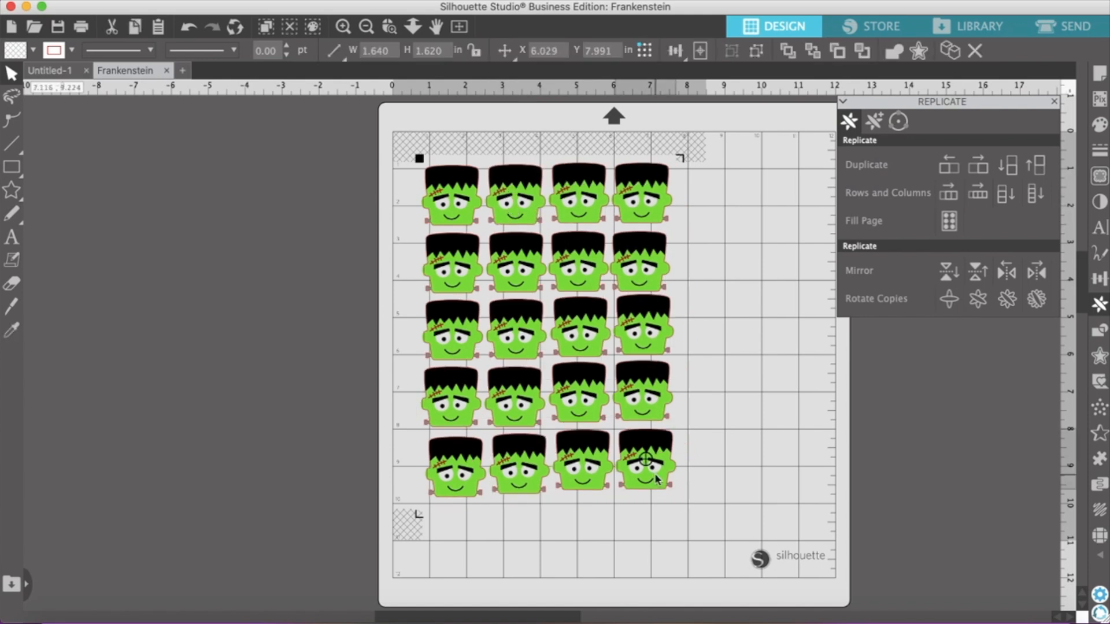
click(790, 522)
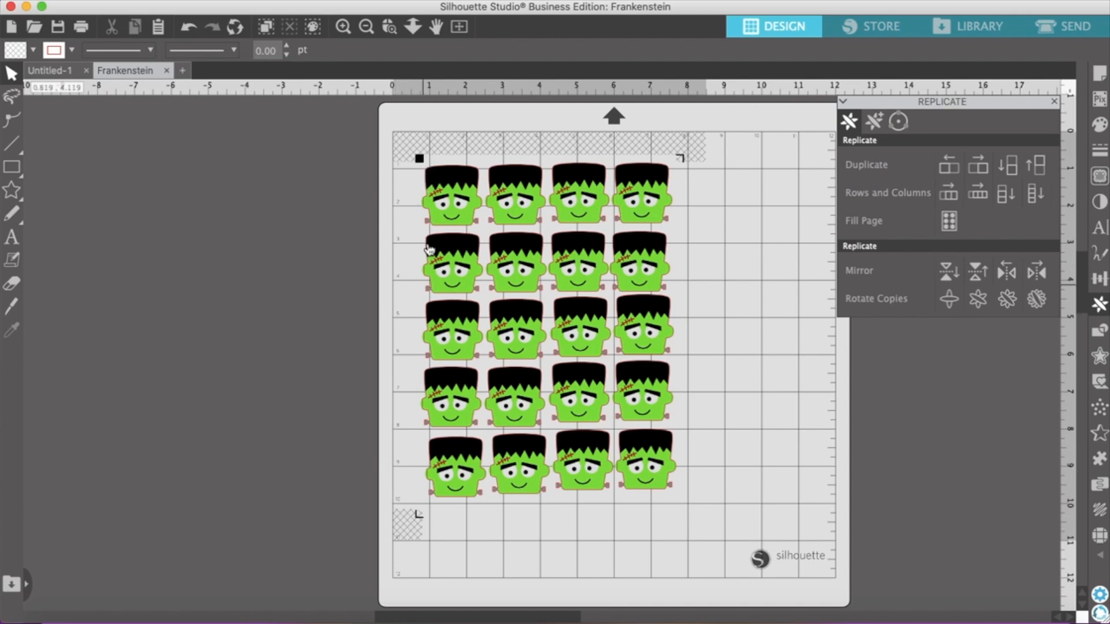
- Nudge the last sticker of the bottom row and switch to the Send view with the cut lines of the sticker grid
click(655, 474)
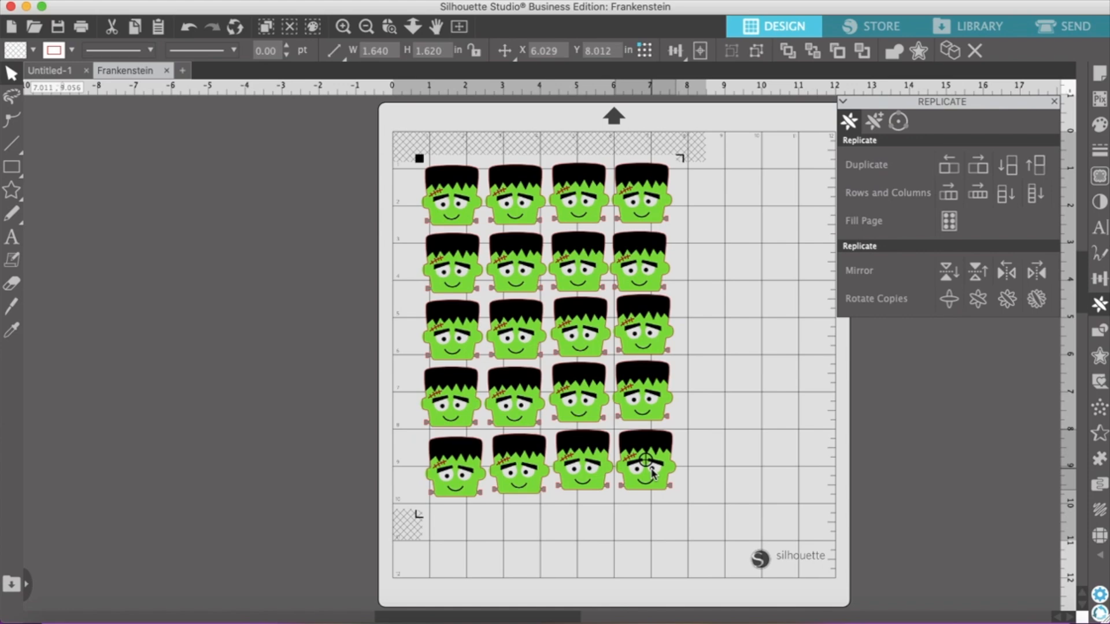
click(1079, 28)
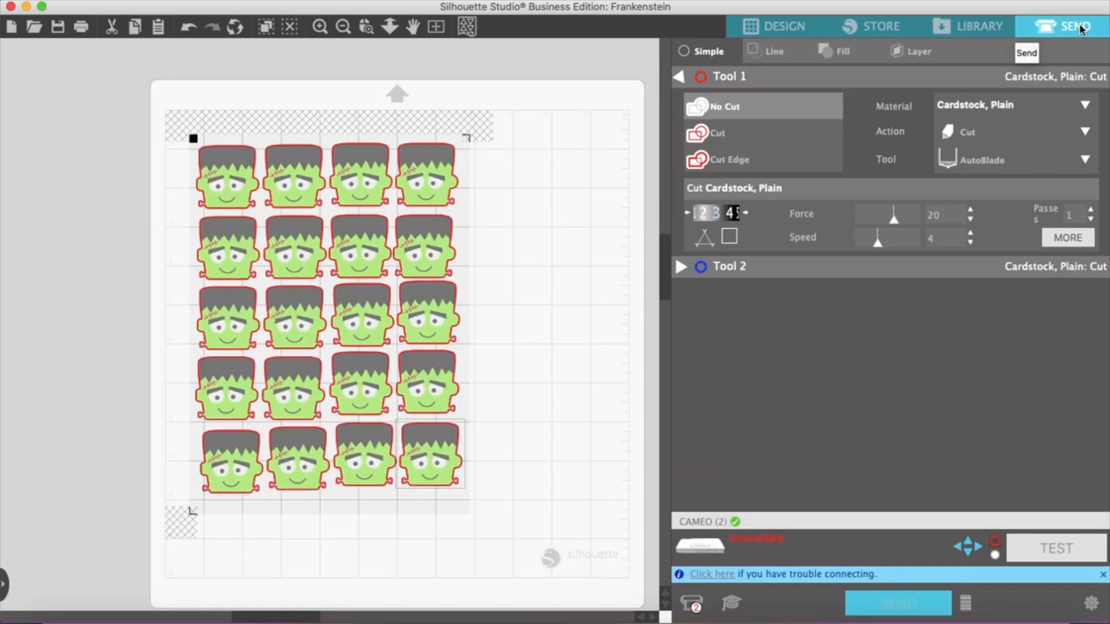